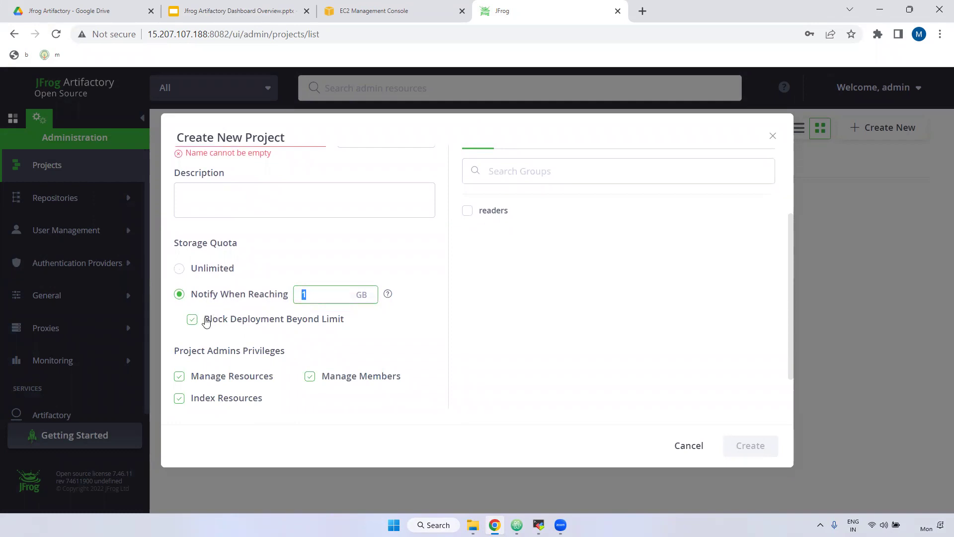
Finish reviewing the new project's Configure Project settings and advance to Assign Repositories
{"action": "scroll", "coordinate": [398, 328], "scroll_direction": "up", "scroll_amount": 3}
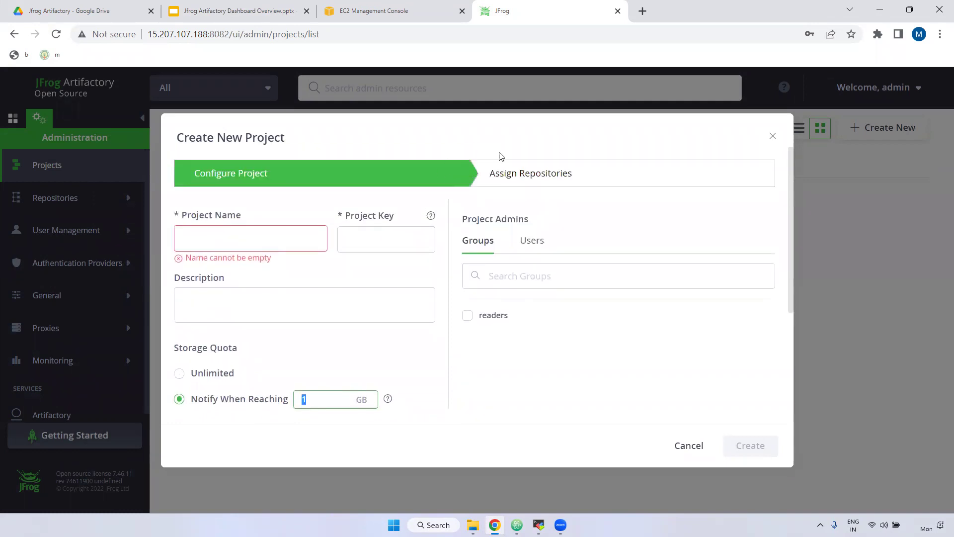
{"action": "left_click", "coordinate": [550, 178]}
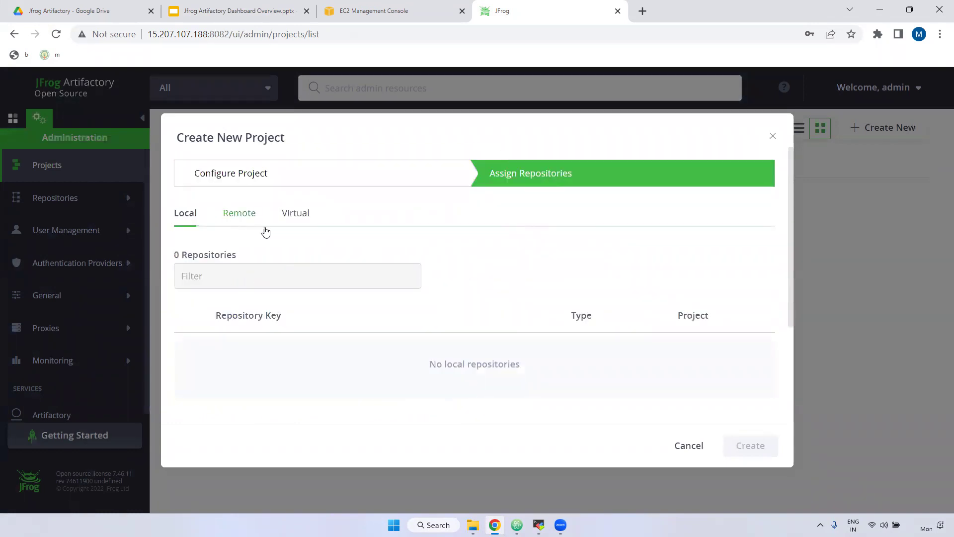
Review the assignable local and virtual repositories, then cancel the new project
{"action": "double_click", "coordinate": [245, 222]}
{"action": "left_click_drag", "start_coordinate": [244, 218], "coordinate": [327, 219]}
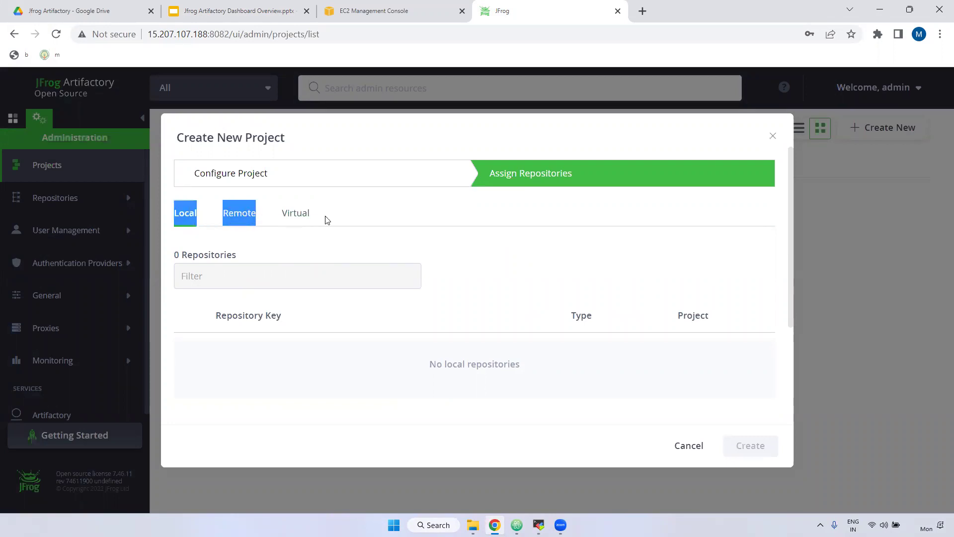
{"action": "left_click", "coordinate": [325, 220]}
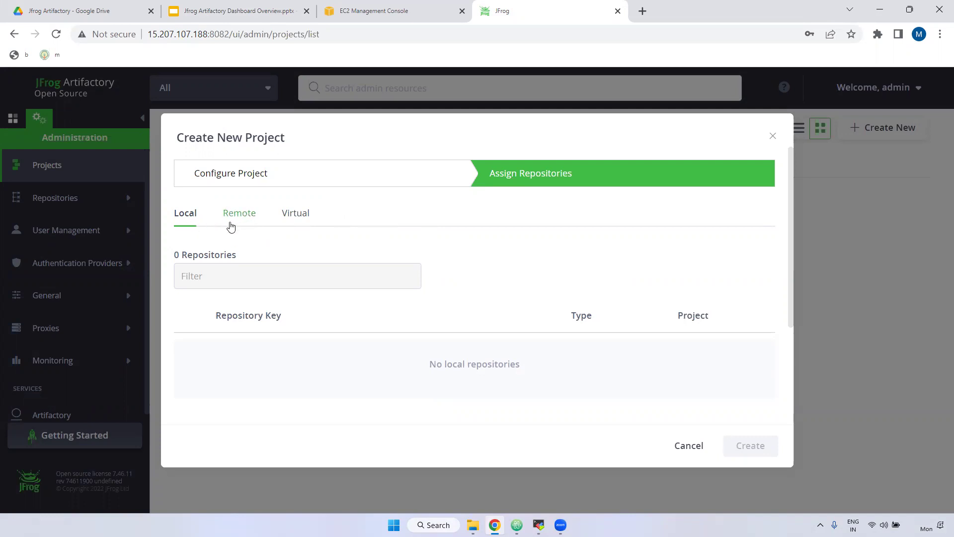
{"action": "left_click", "coordinate": [302, 215]}
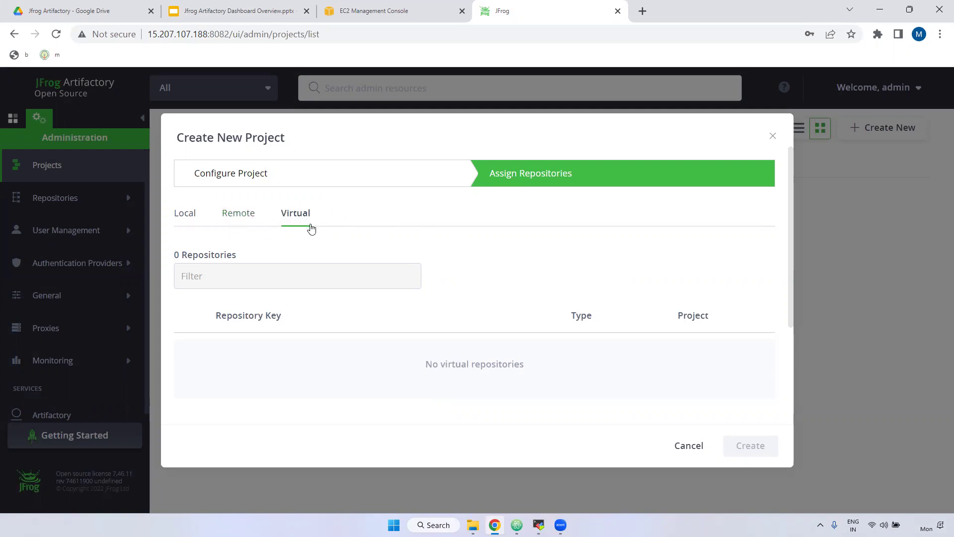
{"action": "left_click", "coordinate": [774, 139]}
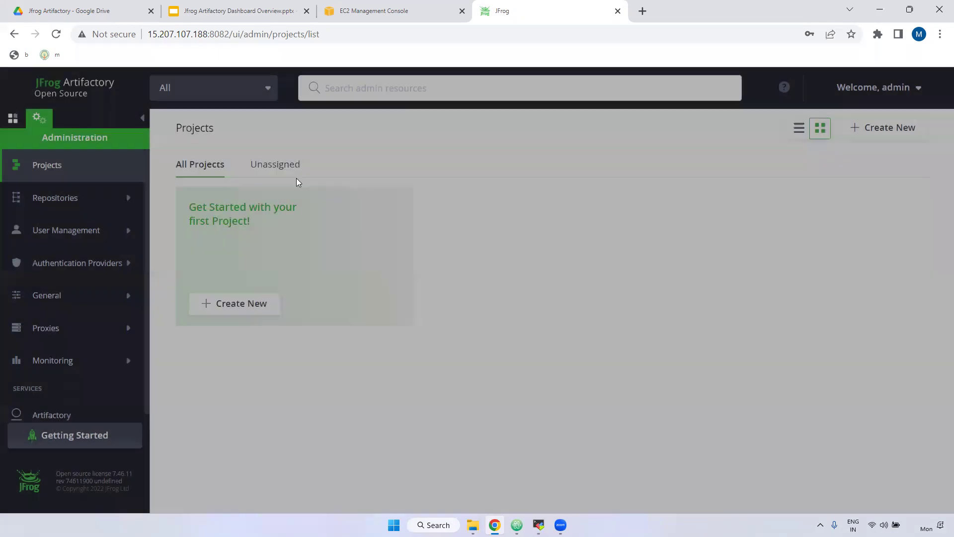
Open the Repositories list, compare the Local, Remote and Virtual tabs, and start a new local repository
{"action": "left_click", "coordinate": [74, 196]}
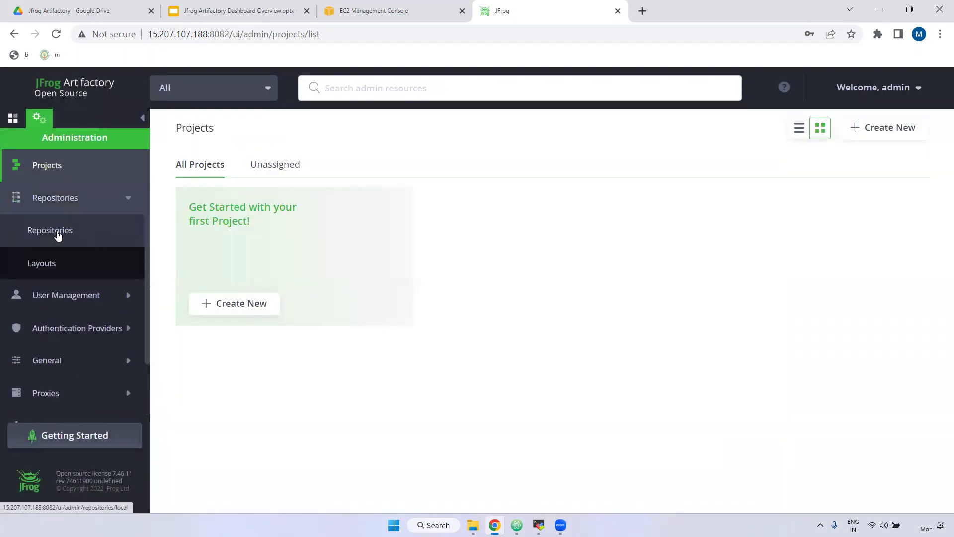
{"action": "left_click", "coordinate": [59, 234]}
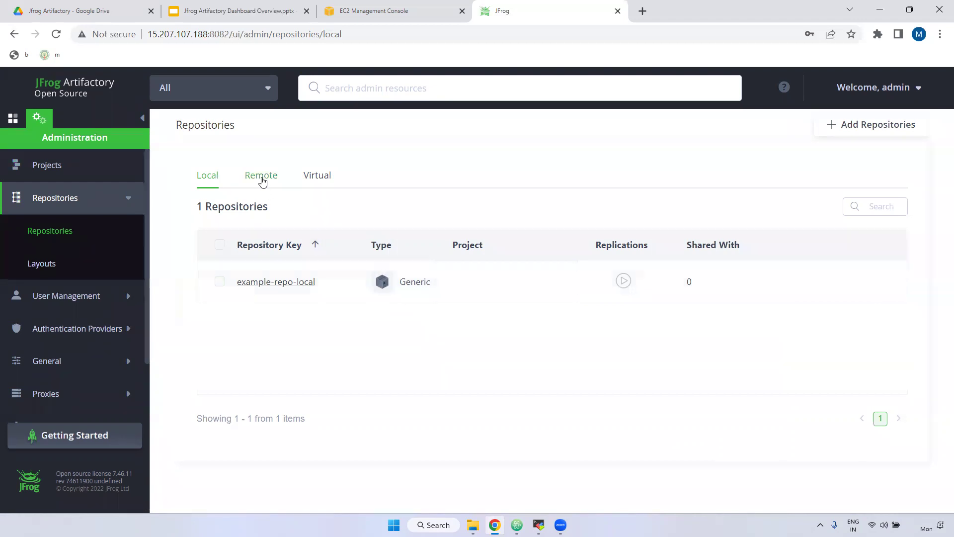
{"action": "left_click", "coordinate": [260, 180]}
{"action": "left_click", "coordinate": [317, 182]}
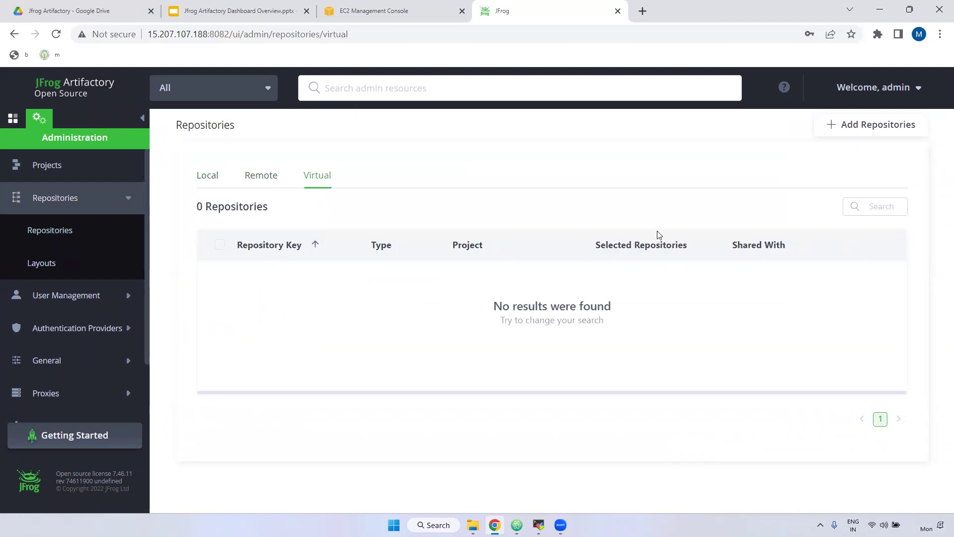
{"action": "left_click", "coordinate": [201, 177]}
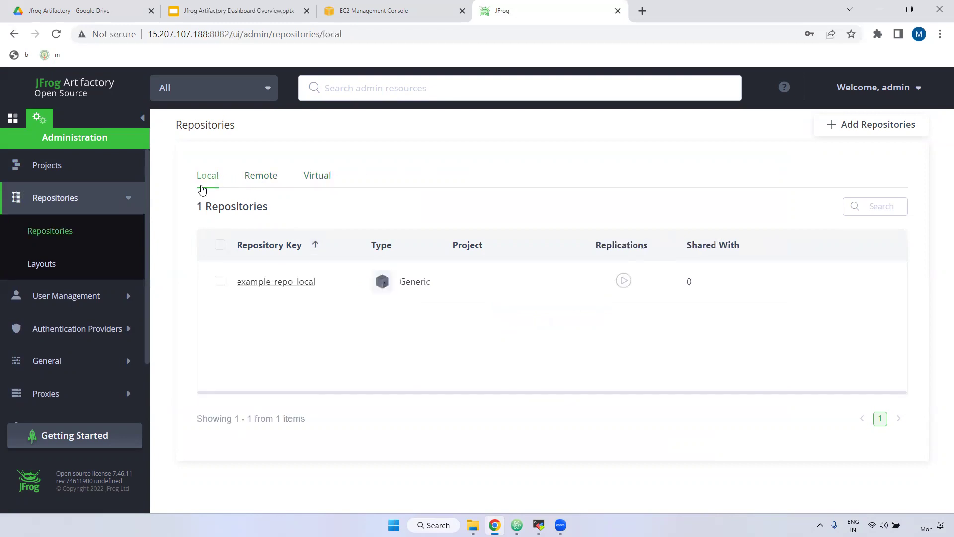
{"action": "left_click", "coordinate": [866, 126]}
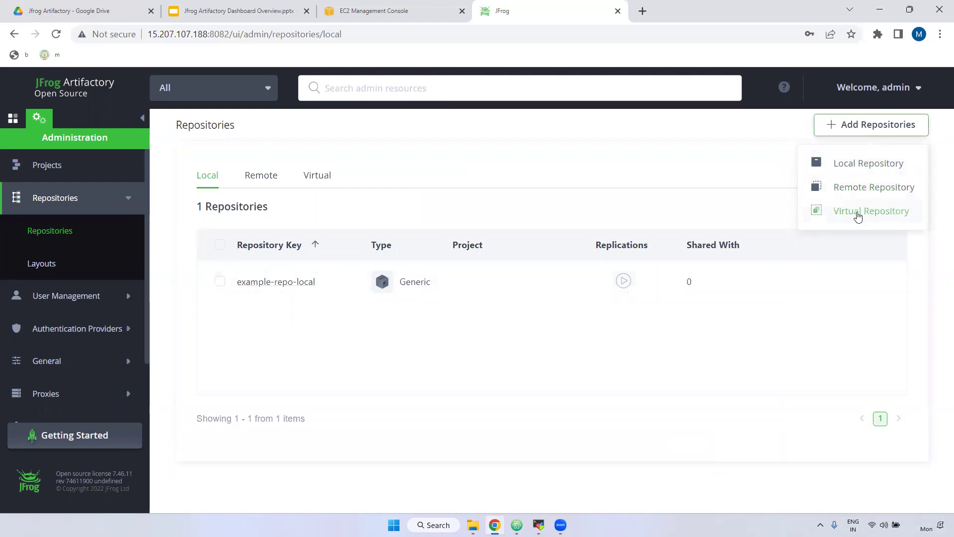
{"action": "left_click", "coordinate": [851, 164]}
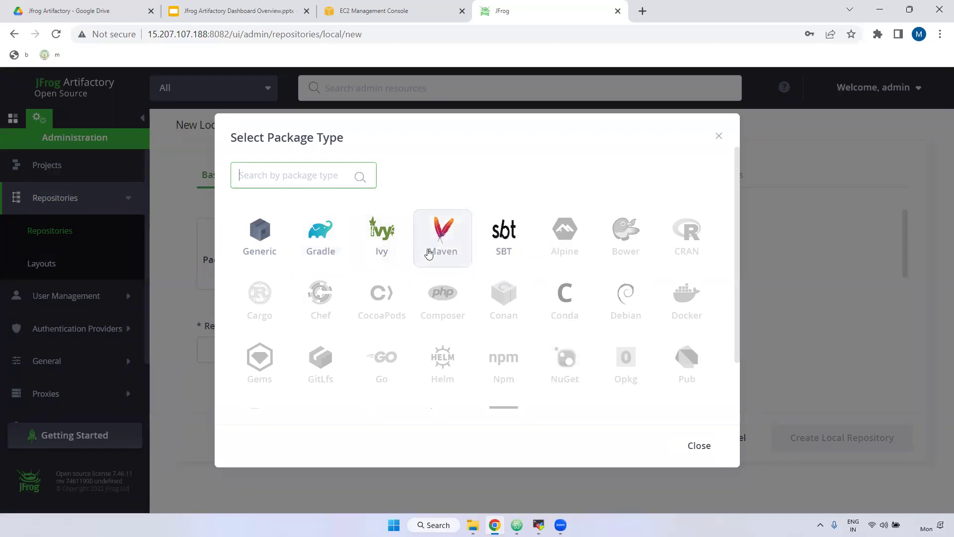
Make the new local repository a Maven repository and enter its snapshots repository key
{"action": "left_click", "coordinate": [440, 247]}
{"action": "left_click", "coordinate": [253, 340]}
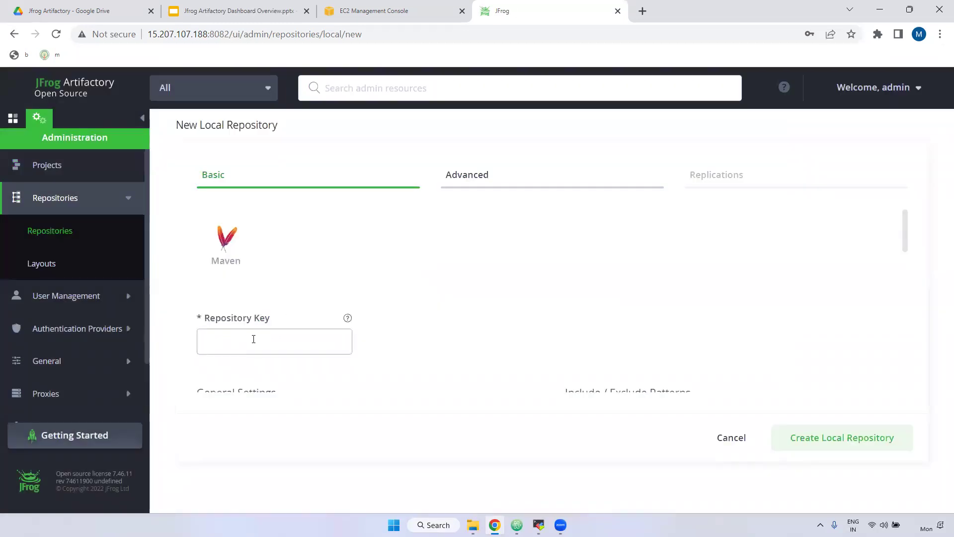
{"action": "scroll", "coordinate": [253, 338], "scroll_direction": "down", "scroll_amount": 1}
{"action": "type", "text": "m"}
{"action": "key", "text": "BackSpace"}
{"action": "type", "text": "murali-snapshots"}
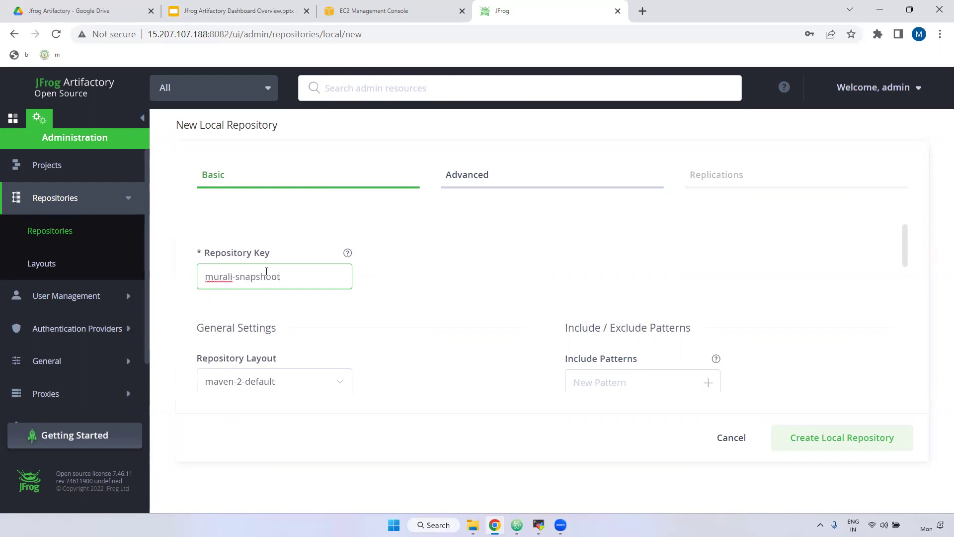
Keep the maven-2-default repository layout and look over the description fields
{"action": "scroll", "coordinate": [346, 278], "scroll_direction": "down", "scroll_amount": 3}
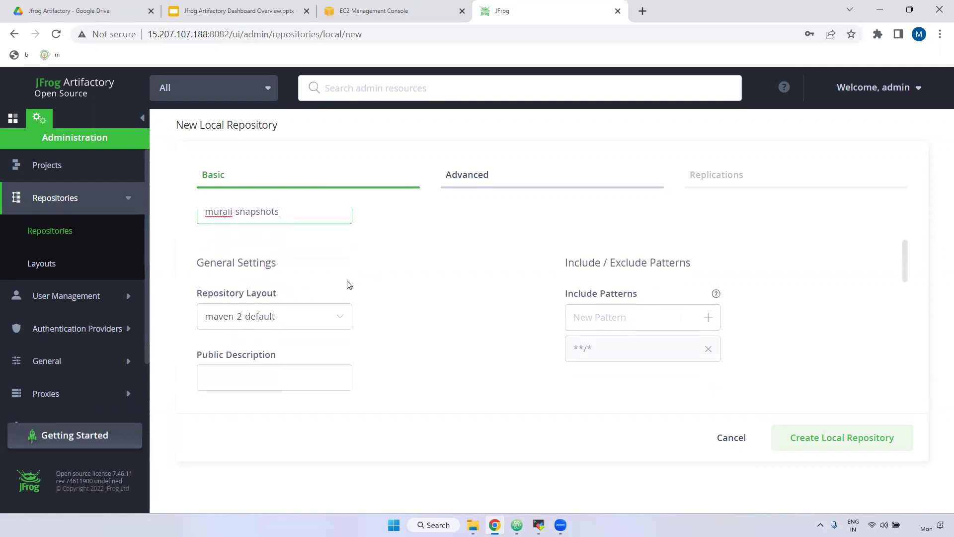
{"action": "left_click_drag", "start_coordinate": [197, 228], "coordinate": [278, 229]}
{"action": "left_click", "coordinate": [279, 251]}
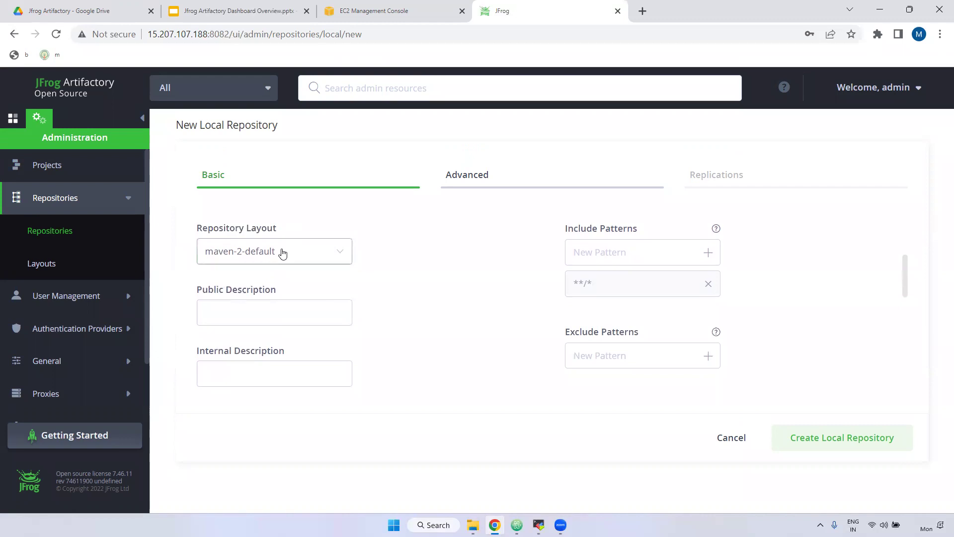
{"action": "left_click", "coordinate": [374, 253]}
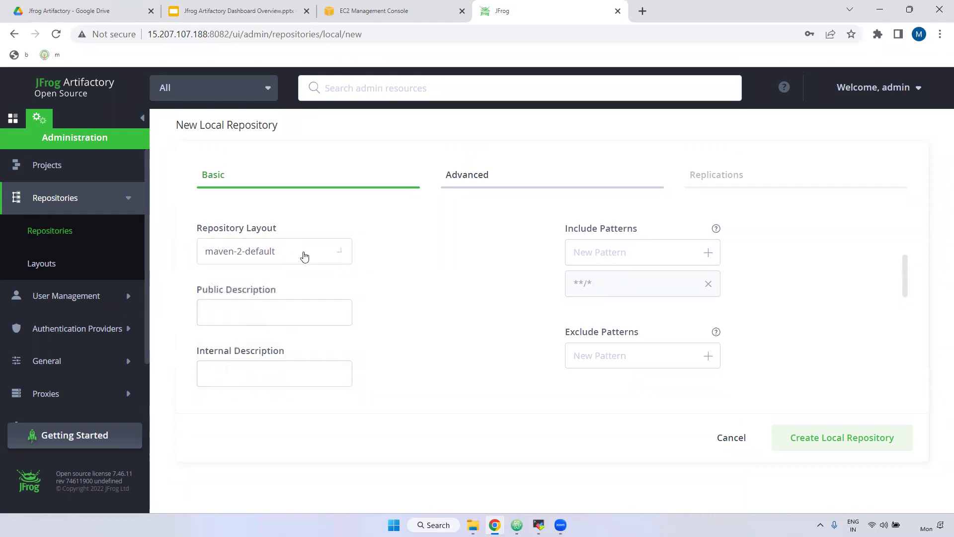
{"action": "scroll", "coordinate": [284, 282], "scroll_direction": "down", "scroll_amount": 1}
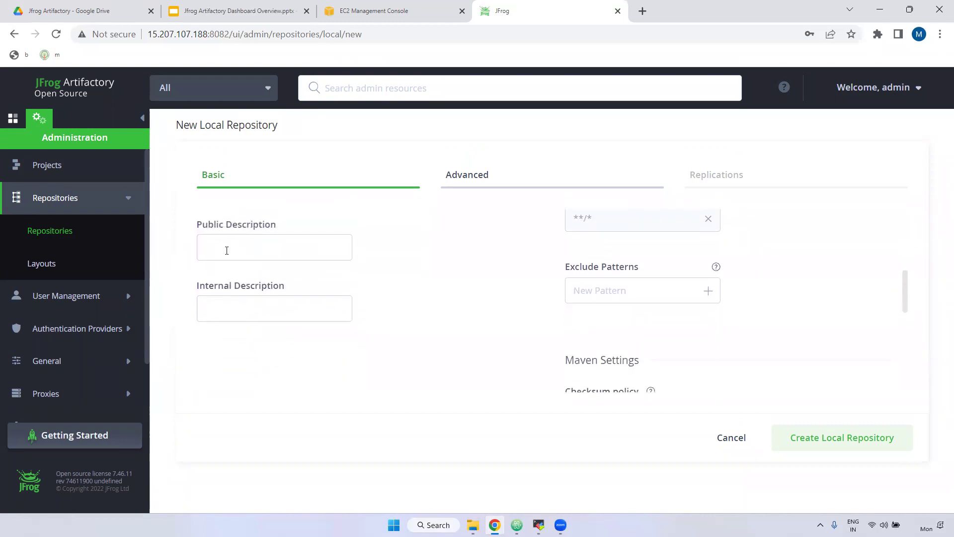
{"action": "left_click_drag", "start_coordinate": [275, 225], "coordinate": [195, 242]}
{"action": "left_click", "coordinate": [220, 314]}
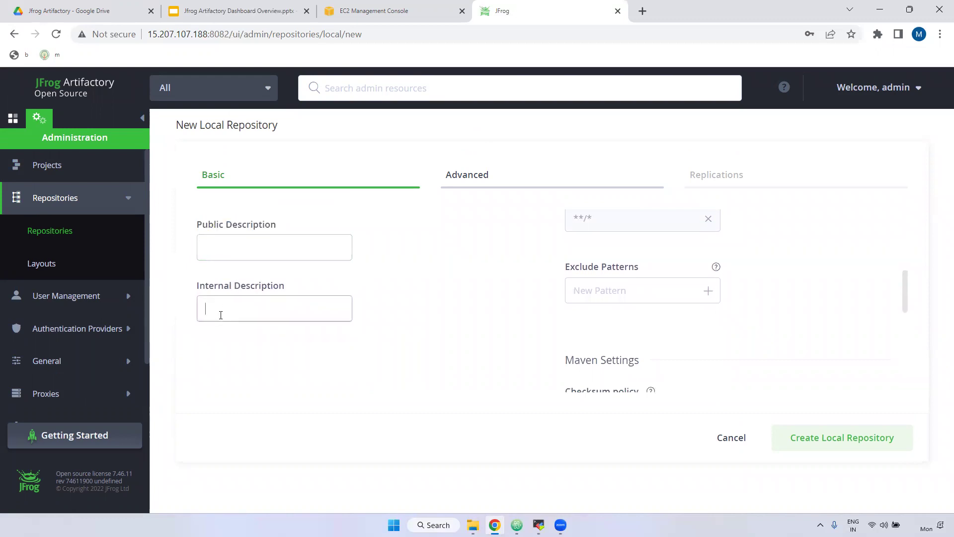
{"action": "left_click", "coordinate": [230, 237]}
Scroll down the form to the Maven snapshot version behaviour options
{"action": "scroll", "coordinate": [424, 300], "scroll_direction": "up", "scroll_amount": 2}
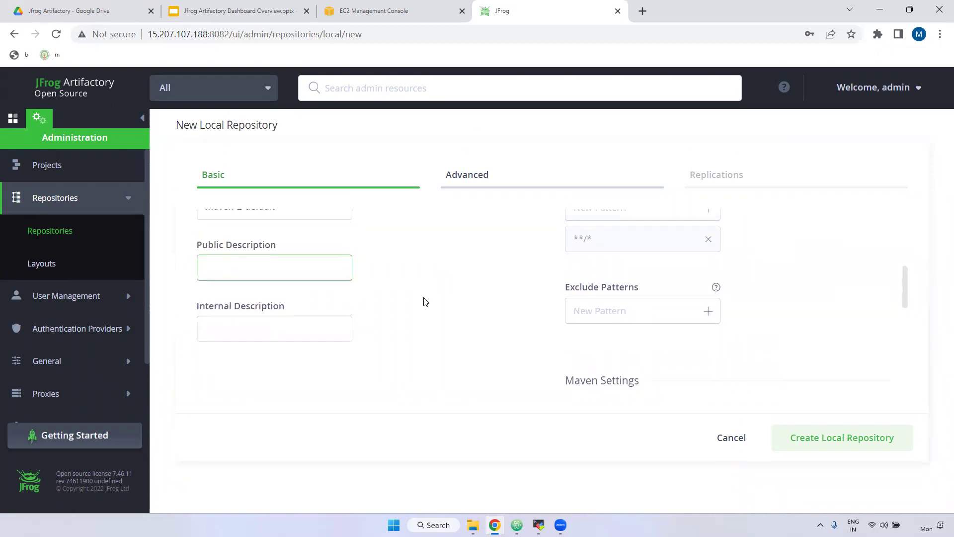
{"action": "left_click_drag", "start_coordinate": [560, 297], "coordinate": [622, 294]}
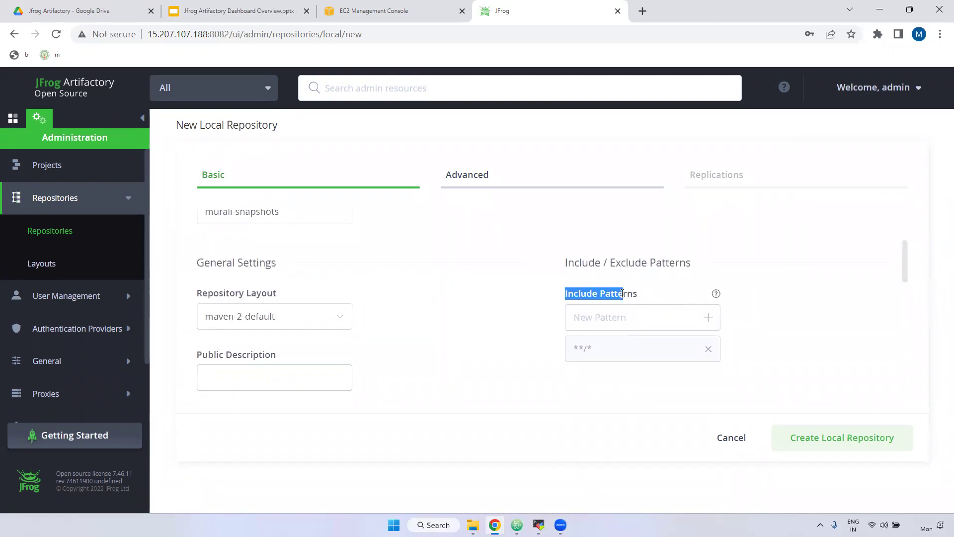
{"action": "scroll", "coordinate": [643, 303], "scroll_direction": "down", "scroll_amount": 2}
{"action": "left_click_drag", "start_coordinate": [561, 272], "coordinate": [642, 271]}
{"action": "scroll", "coordinate": [647, 278], "scroll_direction": "down", "scroll_amount": 1}
{"action": "scroll", "coordinate": [648, 284], "scroll_direction": "down", "scroll_amount": 2}
{"action": "left_click_drag", "start_coordinate": [551, 234], "coordinate": [638, 229]}
{"action": "scroll", "coordinate": [674, 282], "scroll_direction": "down", "scroll_amount": 1}
{"action": "scroll", "coordinate": [674, 282], "scroll_direction": "down", "scroll_amount": 1}
{"action": "left_click", "coordinate": [668, 283]}
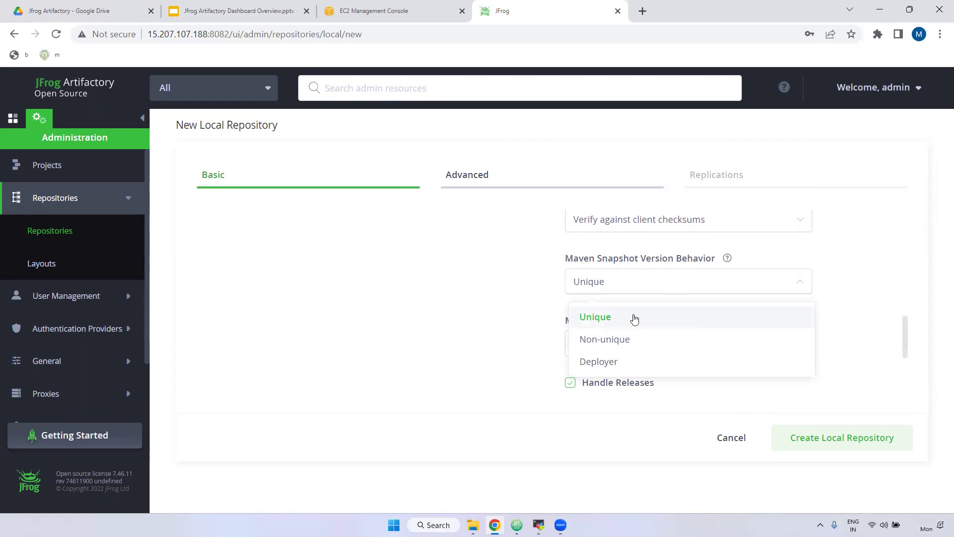
Keep Unique snapshot versioning, uncheck Handle Releases, and create the snapshots Maven repository
{"action": "scroll", "coordinate": [697, 321], "scroll_direction": "down", "scroll_amount": 1}
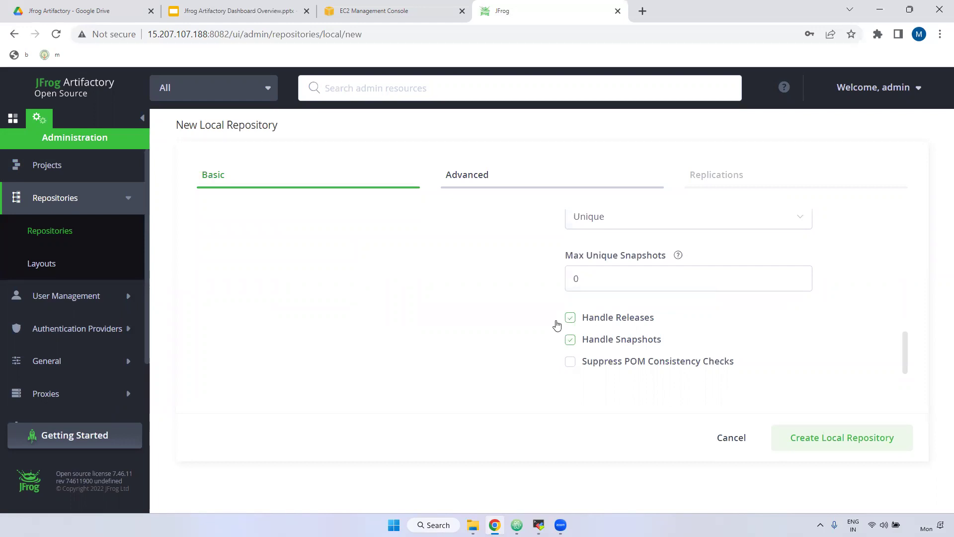
{"action": "left_click_drag", "start_coordinate": [583, 318], "coordinate": [448, 342]}
{"action": "left_click", "coordinate": [462, 326]}
{"action": "left_click", "coordinate": [570, 318]}
{"action": "scroll", "coordinate": [442, 328], "scroll_direction": "up", "scroll_amount": 10}
{"action": "left_click_drag", "start_coordinate": [287, 273], "coordinate": [187, 282]}
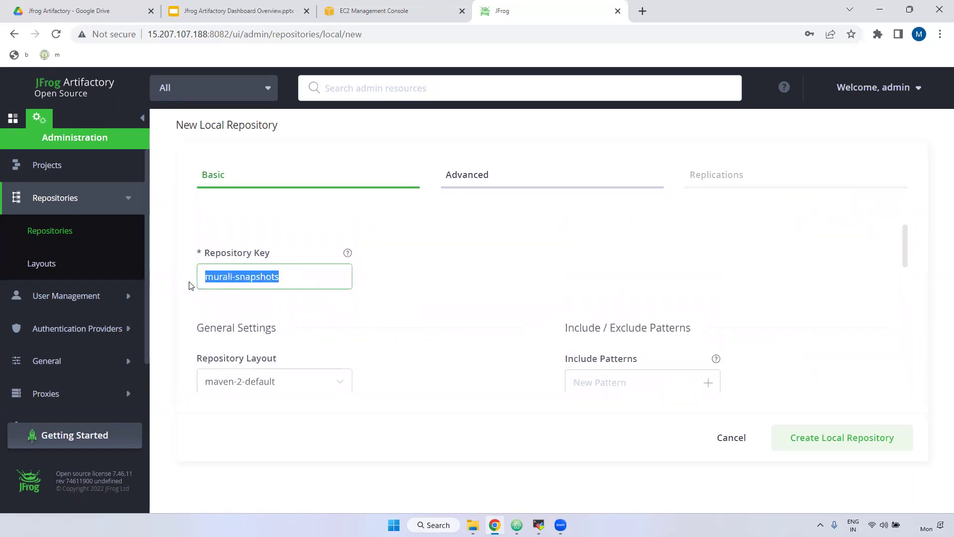
{"action": "scroll", "coordinate": [636, 360], "scroll_direction": "down", "scroll_amount": 5}
{"action": "scroll", "coordinate": [636, 360], "scroll_direction": "down", "scroll_amount": 6}
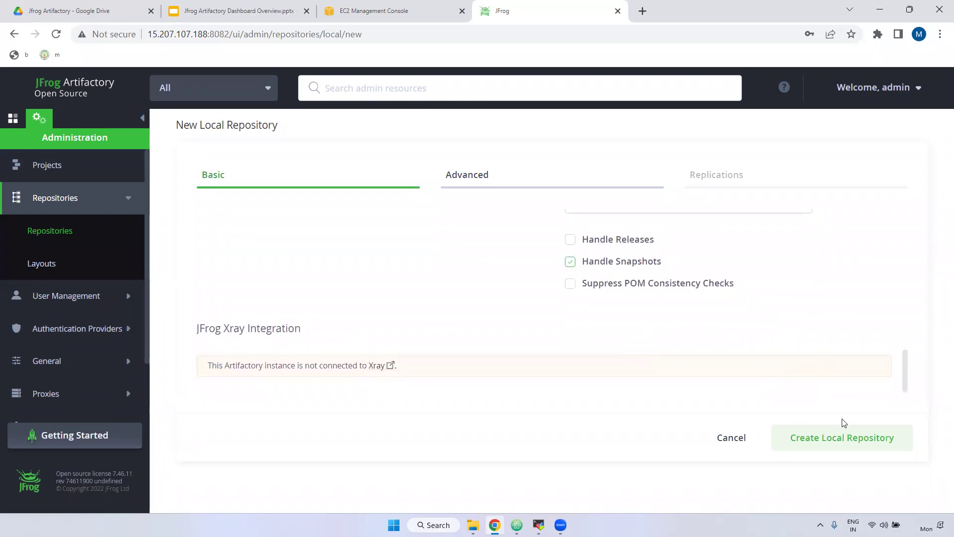
{"action": "left_click", "coordinate": [837, 443]}
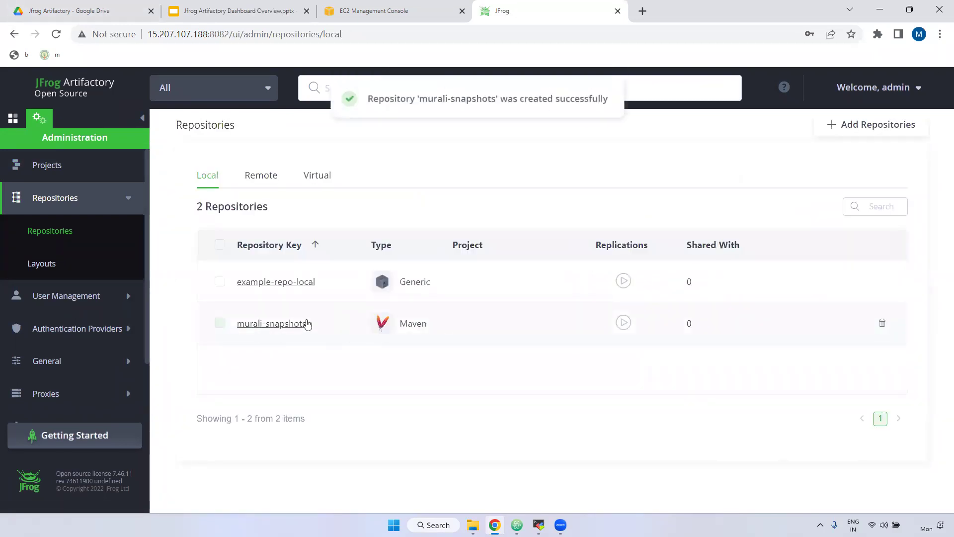
Open the new snapshots repository and look through its Basic settings
{"action": "left_click", "coordinate": [281, 323]}
{"action": "scroll", "coordinate": [432, 326], "scroll_direction": "down", "scroll_amount": 3}
{"action": "scroll", "coordinate": [323, 326], "scroll_direction": "up", "scroll_amount": 3}
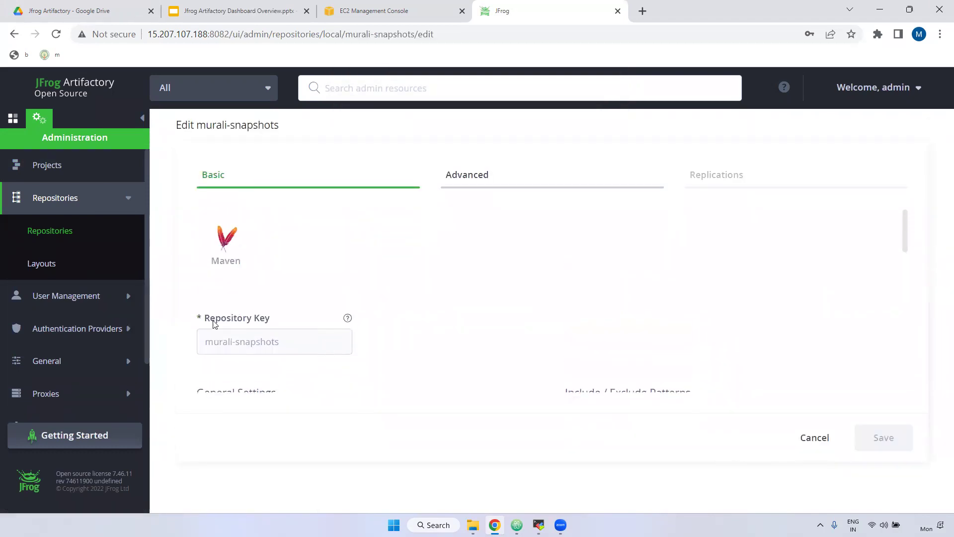
{"action": "scroll", "coordinate": [328, 328], "scroll_direction": "down", "scroll_amount": 10}
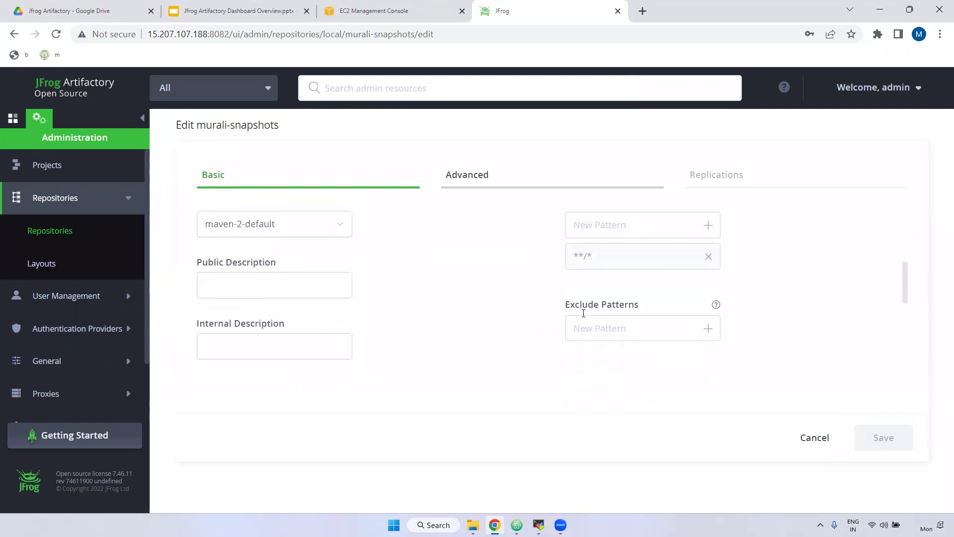
{"action": "scroll", "coordinate": [652, 336], "scroll_direction": "down", "scroll_amount": 4}
{"action": "scroll", "coordinate": [640, 337], "scroll_direction": "up", "scroll_amount": 15}
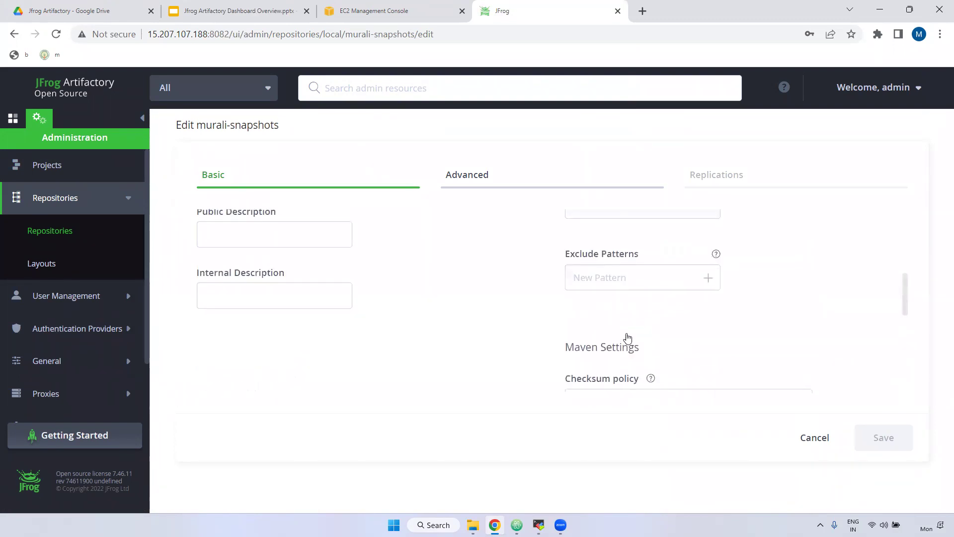
View the repository's Advanced tab, then go to the Repository Layouts list
{"action": "left_click", "coordinate": [494, 178]}
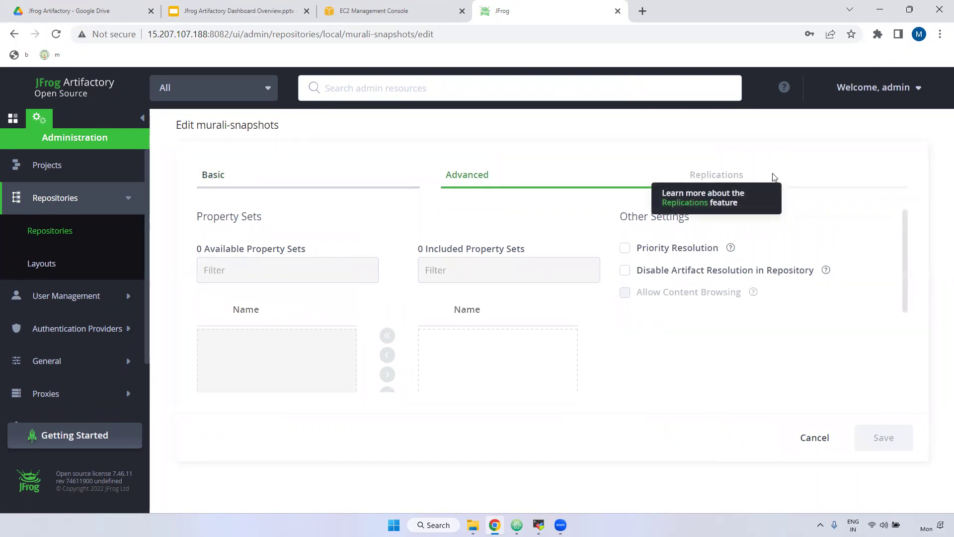
{"action": "scroll", "coordinate": [443, 294], "scroll_direction": "down", "scroll_amount": 3}
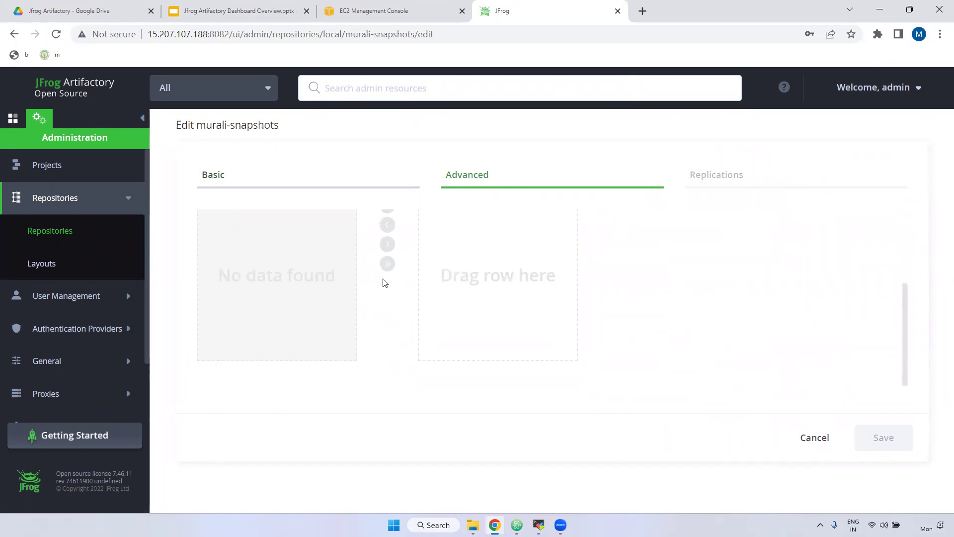
{"action": "left_click", "coordinate": [70, 269]}
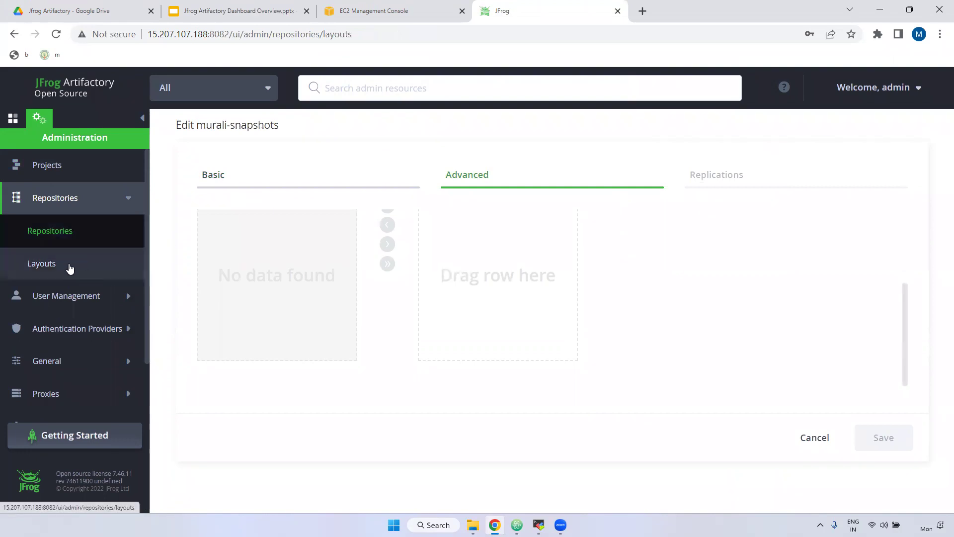
Expand User Management and open its Settings page for security configuration
{"action": "left_click", "coordinate": [74, 297]}
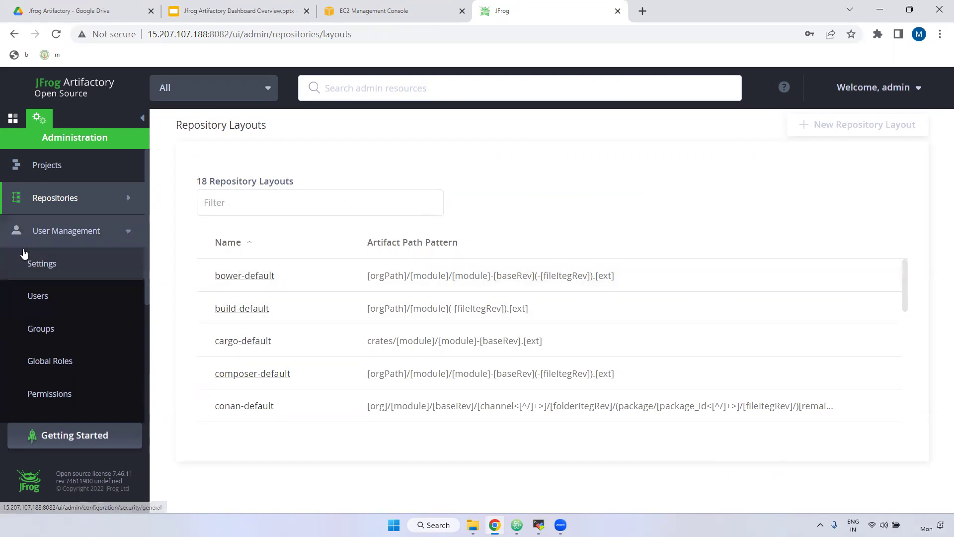
{"action": "left_click", "coordinate": [45, 267]}
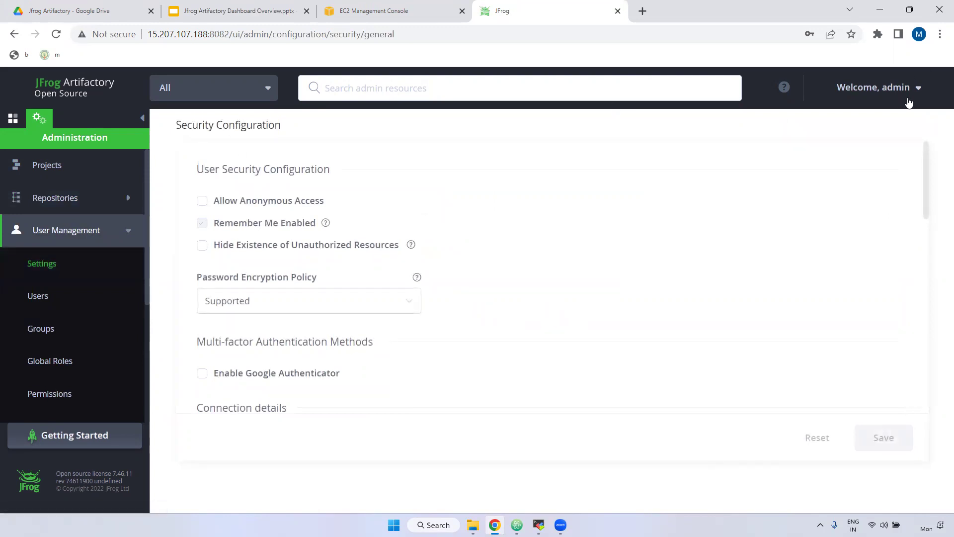
Enable Allow Anonymous Access, review the connection settings, then open the Users list
{"action": "left_click", "coordinate": [203, 202]}
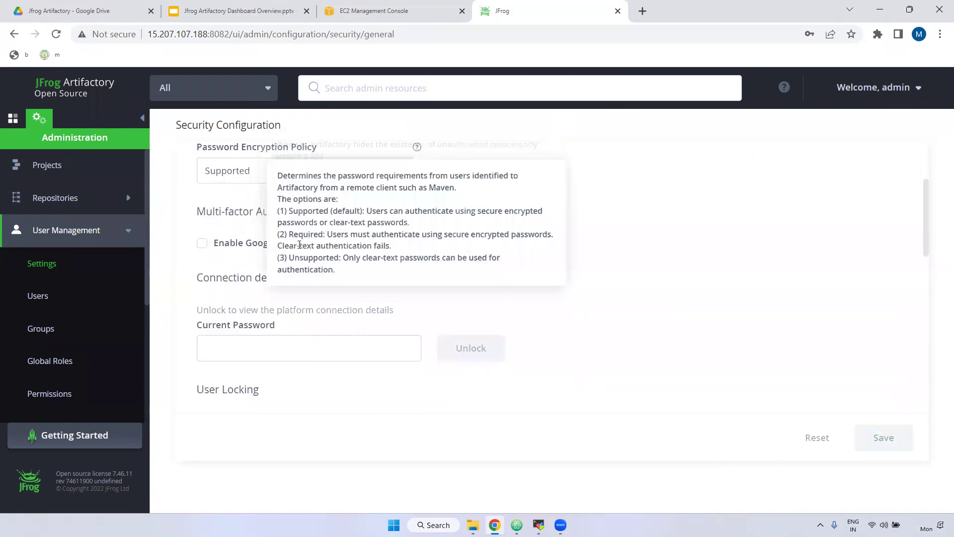
{"action": "scroll", "coordinate": [299, 299], "scroll_direction": "up", "scroll_amount": 1}
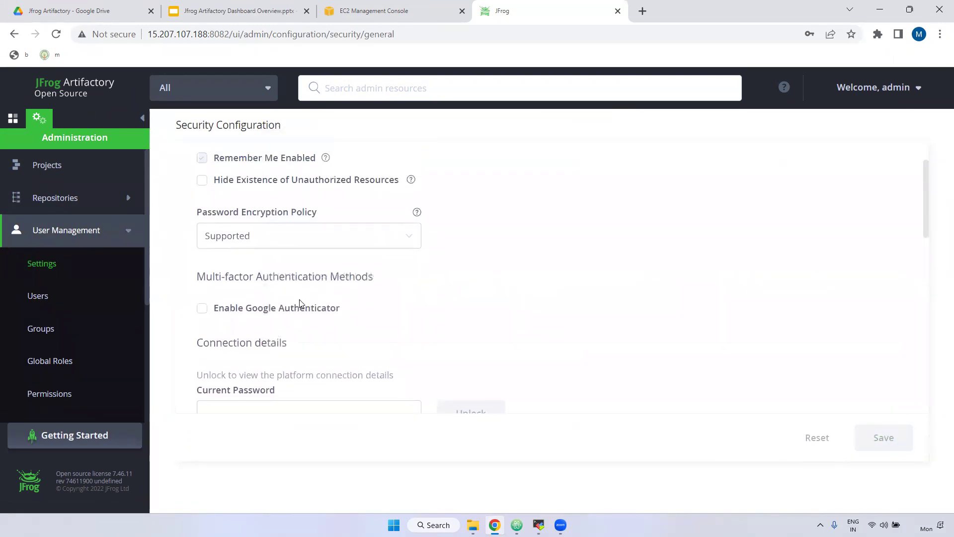
{"action": "scroll", "coordinate": [288, 309], "scroll_direction": "down", "scroll_amount": 3}
{"action": "left_click", "coordinate": [214, 274]}
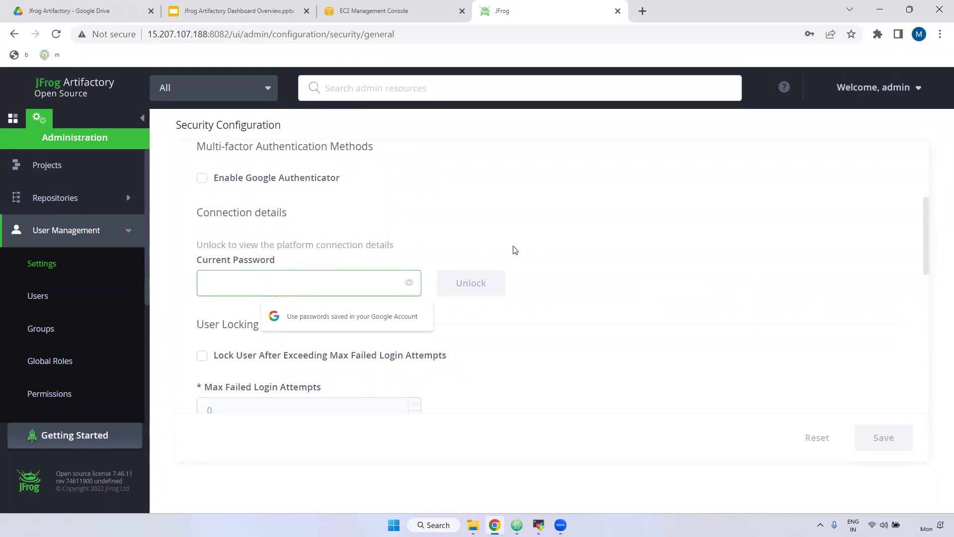
{"action": "scroll", "coordinate": [526, 286], "scroll_direction": "down", "scroll_amount": 3}
{"action": "scroll", "coordinate": [279, 267], "scroll_direction": "down", "scroll_amount": 1}
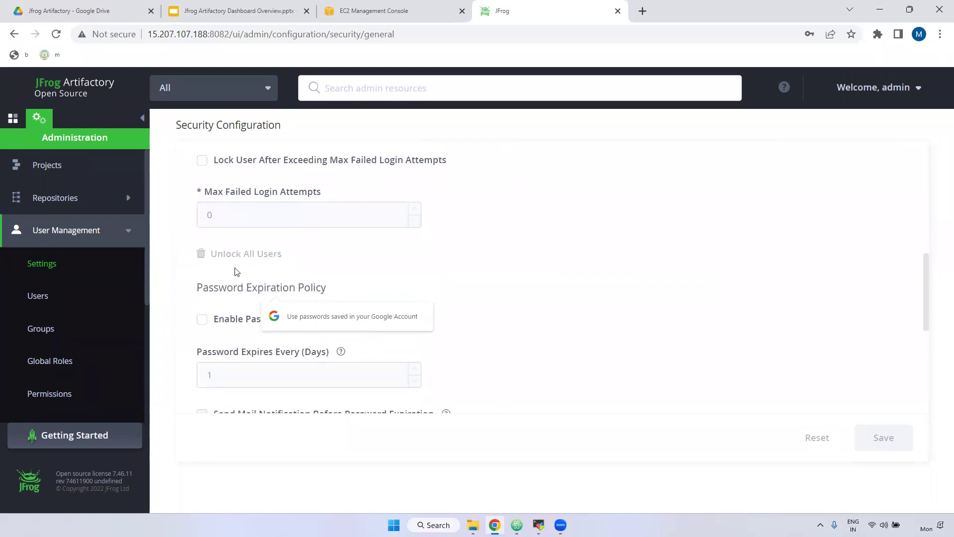
{"action": "scroll", "coordinate": [492, 283], "scroll_direction": "down", "scroll_amount": 5}
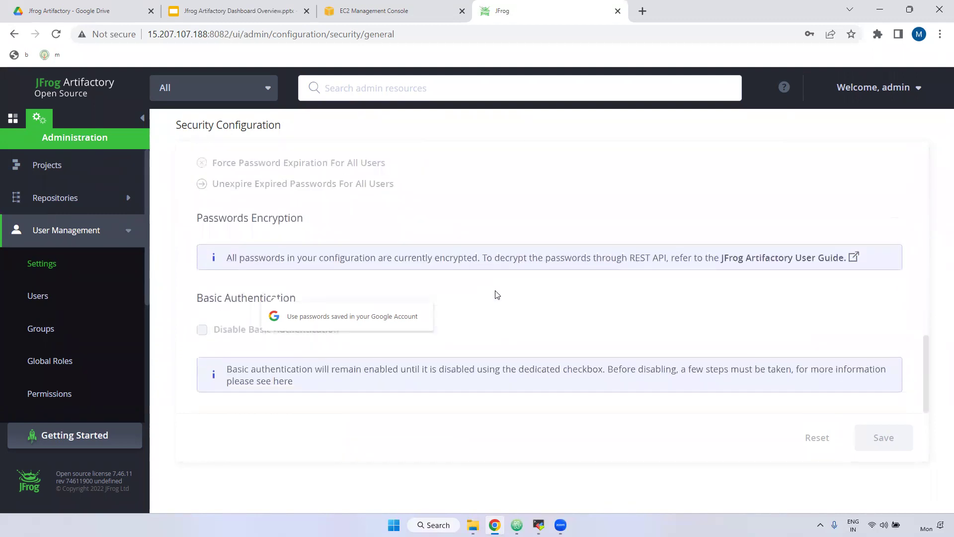
{"action": "left_click", "coordinate": [40, 298]}
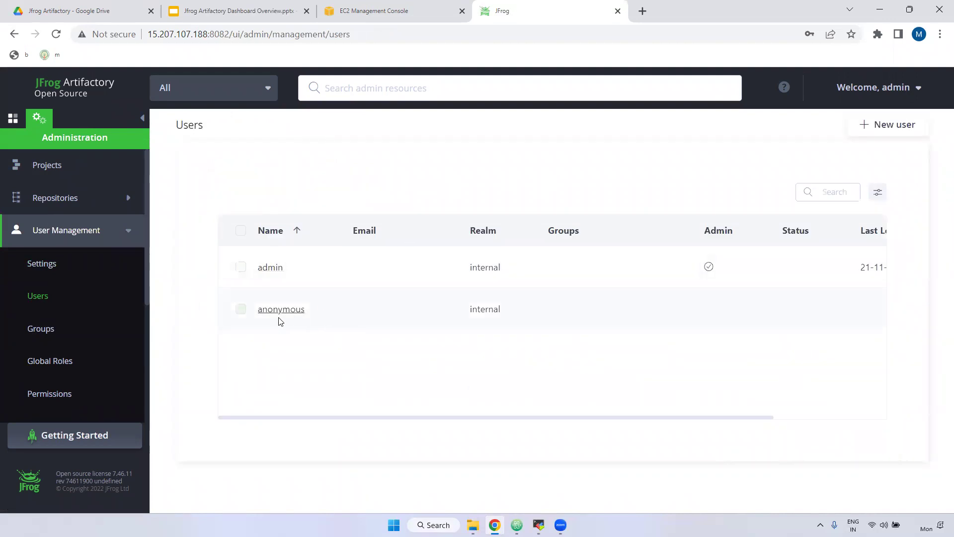
Look through the Add new user form, then switch to the Groups list
{"action": "left_click", "coordinate": [889, 128]}
{"action": "scroll", "coordinate": [299, 286], "scroll_direction": "down", "scroll_amount": 3}
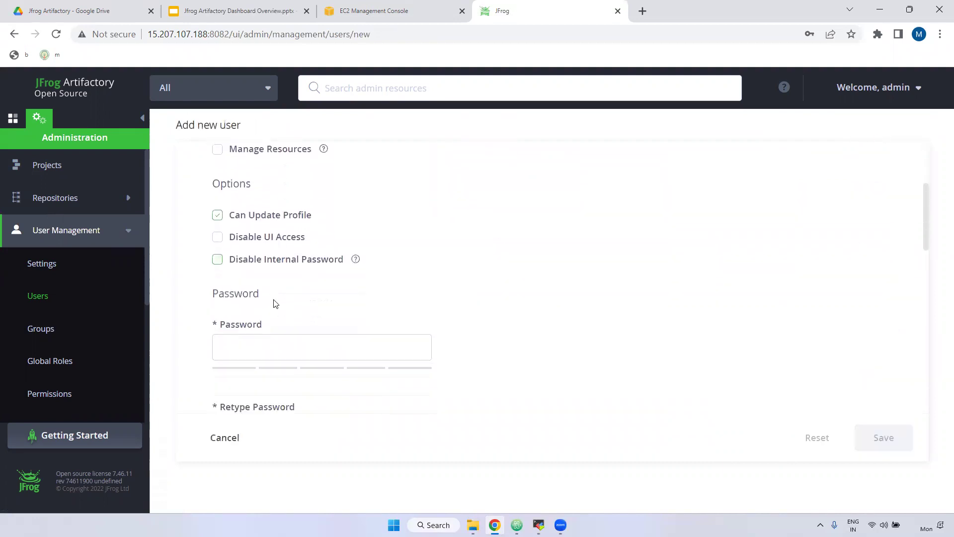
{"action": "scroll", "coordinate": [474, 335], "scroll_direction": "down", "scroll_amount": 5}
{"action": "scroll", "coordinate": [663, 352], "scroll_direction": "down", "scroll_amount": 4}
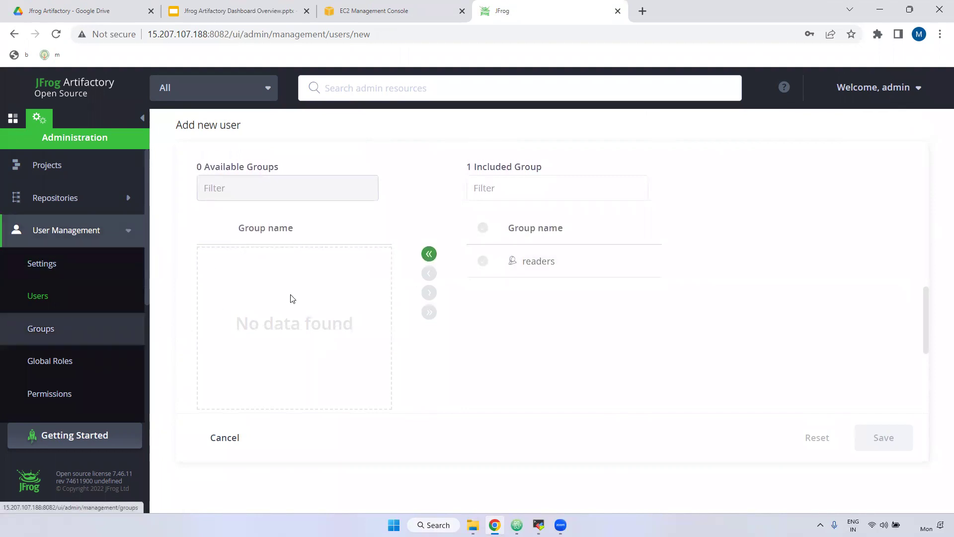
{"action": "scroll", "coordinate": [743, 344], "scroll_direction": "down", "scroll_amount": 1}
{"action": "scroll", "coordinate": [743, 345], "scroll_direction": "down", "scroll_amount": 4}
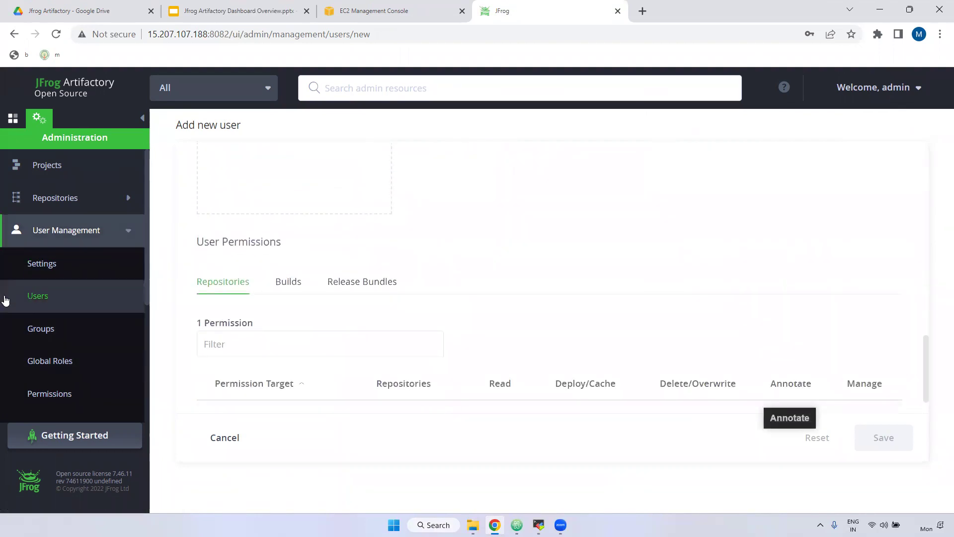
{"action": "left_click", "coordinate": [34, 334]}
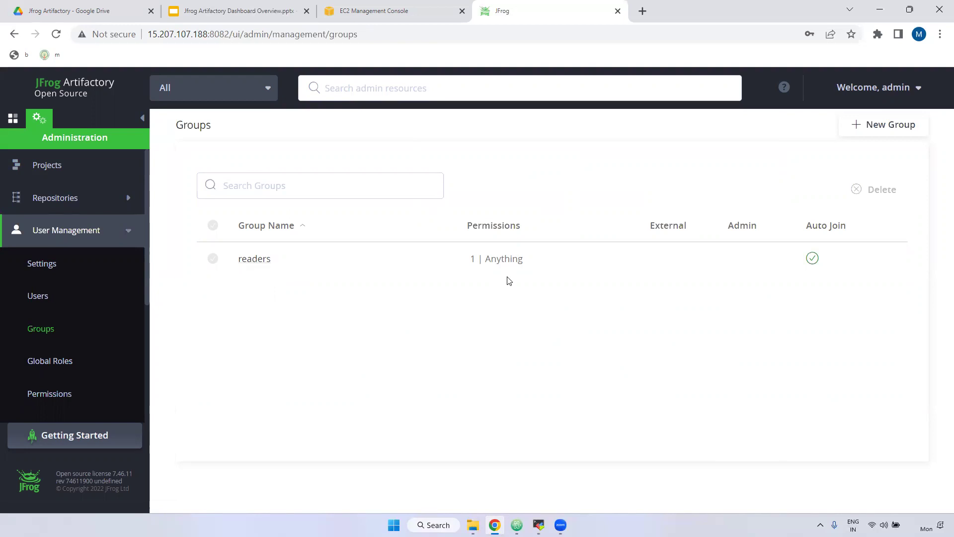
Open Global Roles and widen the Distribute Release Bundle column
{"action": "left_click", "coordinate": [55, 362]}
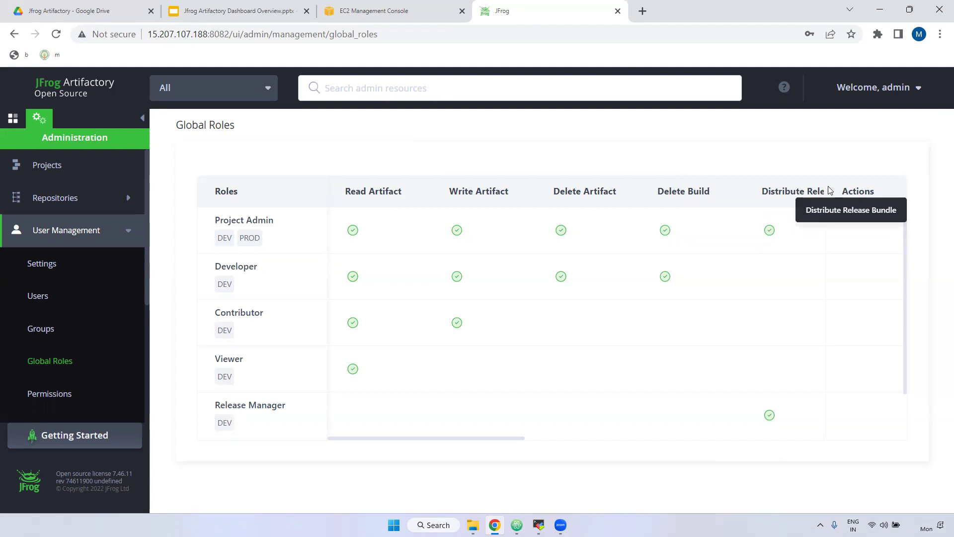
{"action": "left_click_drag", "start_coordinate": [824, 186], "coordinate": [679, 183]}
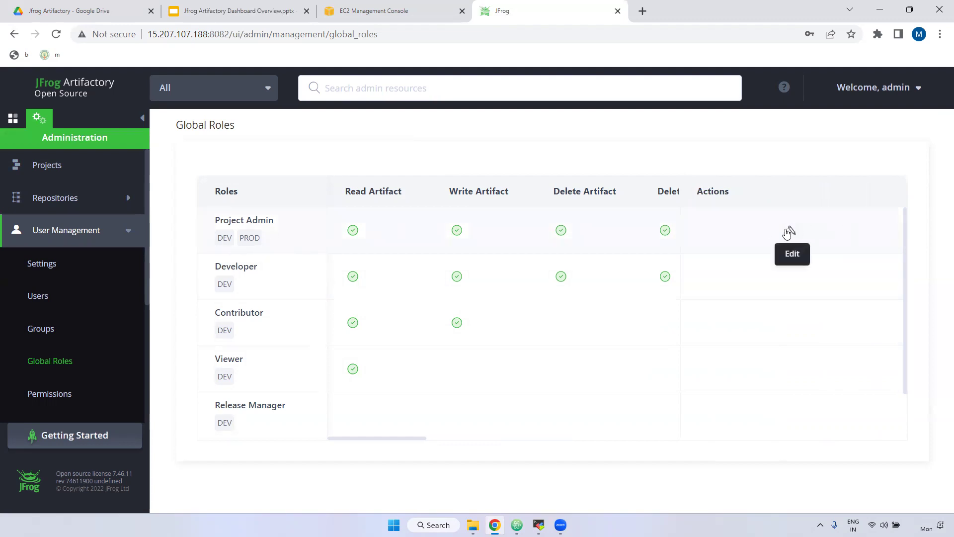
Look over the Project Admin role and close it without changes
{"action": "left_click", "coordinate": [790, 230]}
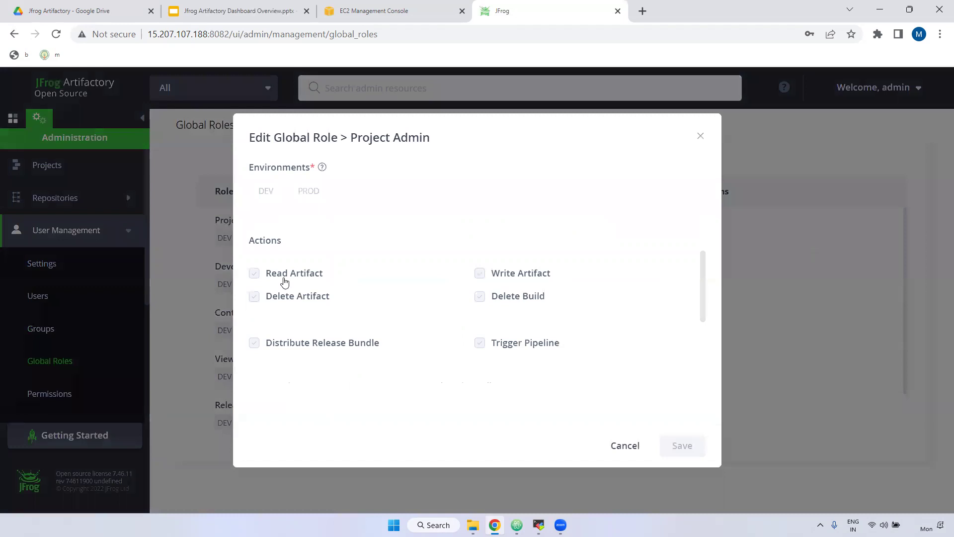
{"action": "scroll", "coordinate": [492, 287], "scroll_direction": "down", "scroll_amount": 3}
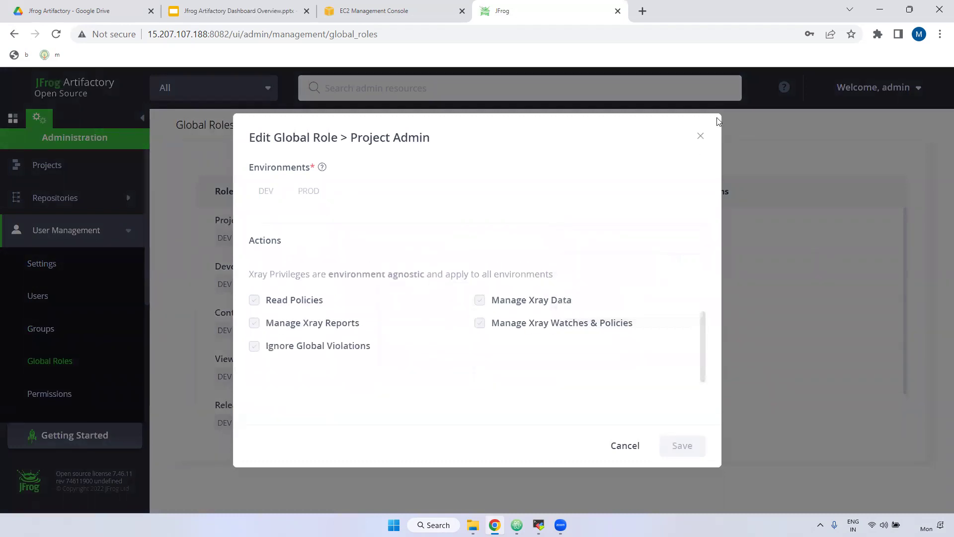
{"action": "left_click", "coordinate": [700, 138]}
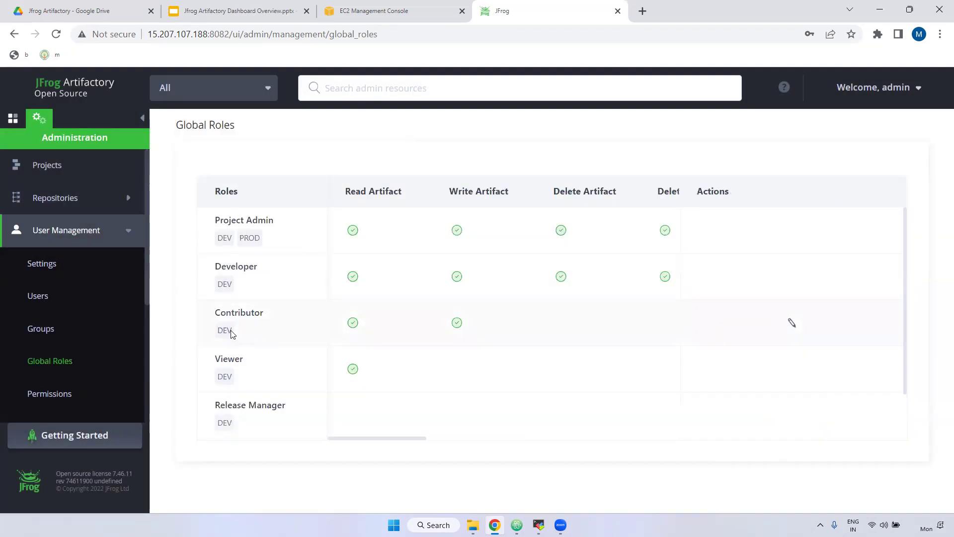
Add Delete Build and Delete Artifact to the Contributor role and save it
{"action": "left_click", "coordinate": [794, 323]}
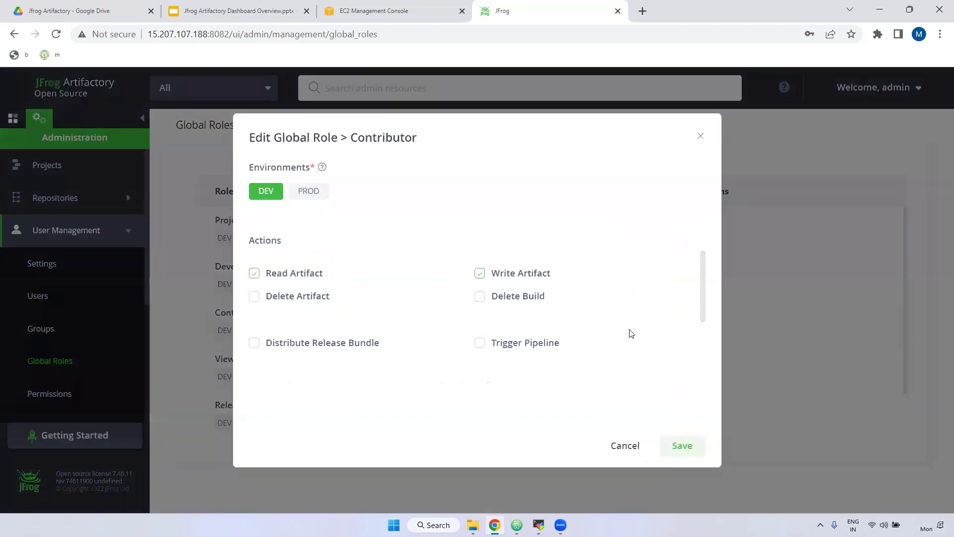
{"action": "left_click", "coordinate": [479, 299]}
{"action": "left_click", "coordinate": [256, 298]}
{"action": "left_click", "coordinate": [682, 448]}
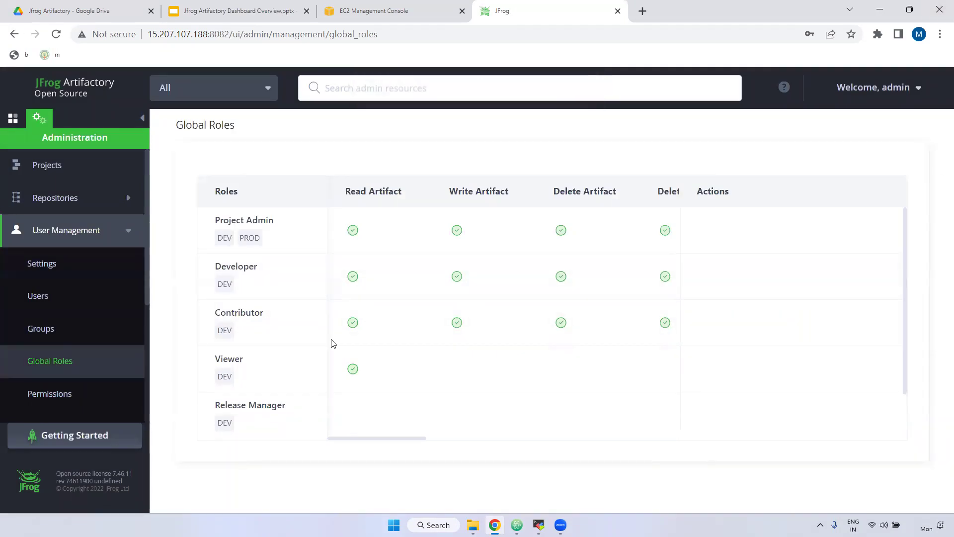
{"action": "left_click", "coordinate": [43, 395]}
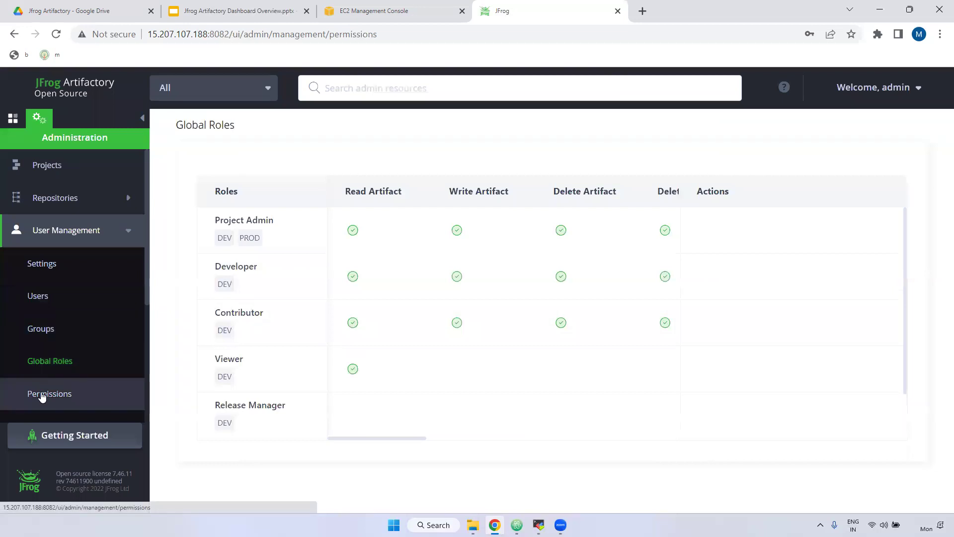
Start a new permission and preview Any Local Repository, closing the dialog without adding repositories
{"action": "left_click", "coordinate": [898, 124]}
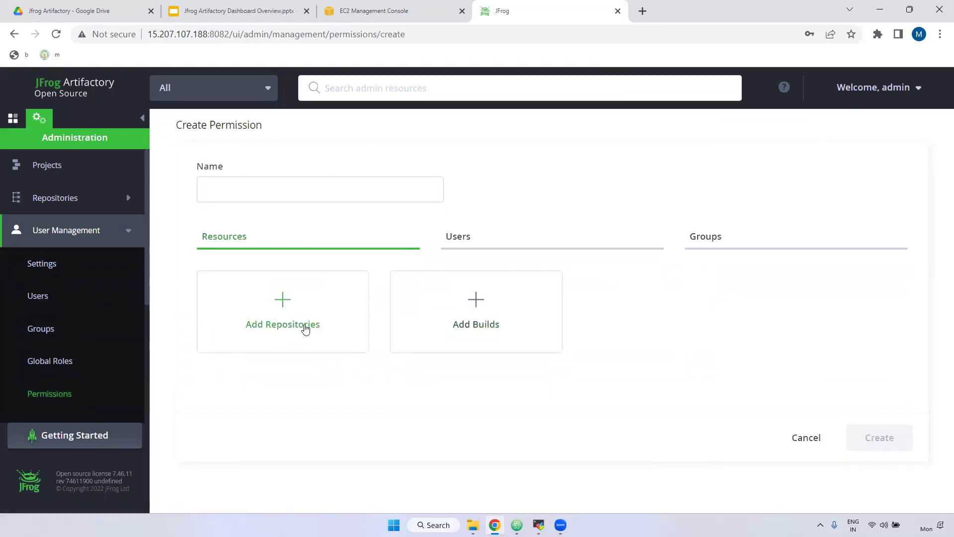
{"action": "left_click", "coordinate": [271, 315]}
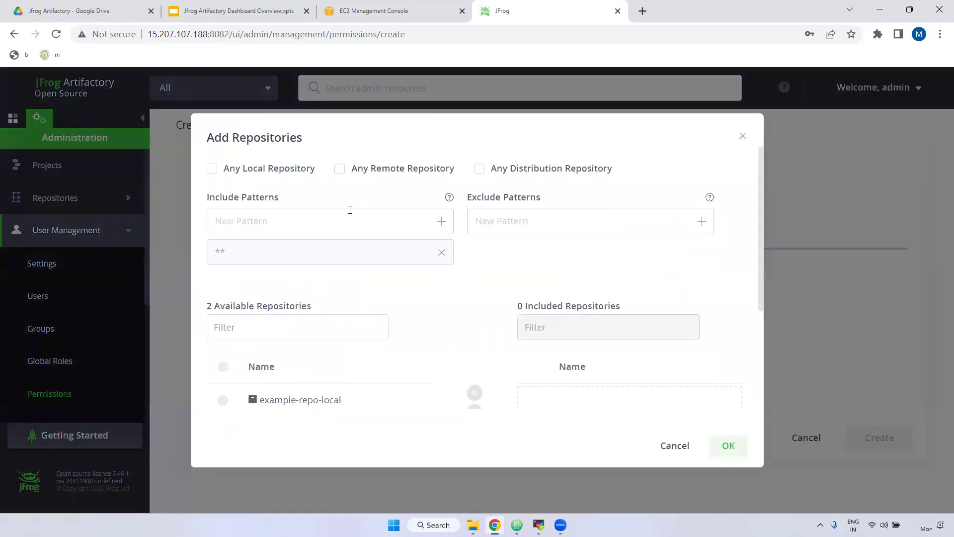
{"action": "left_click", "coordinate": [212, 168]}
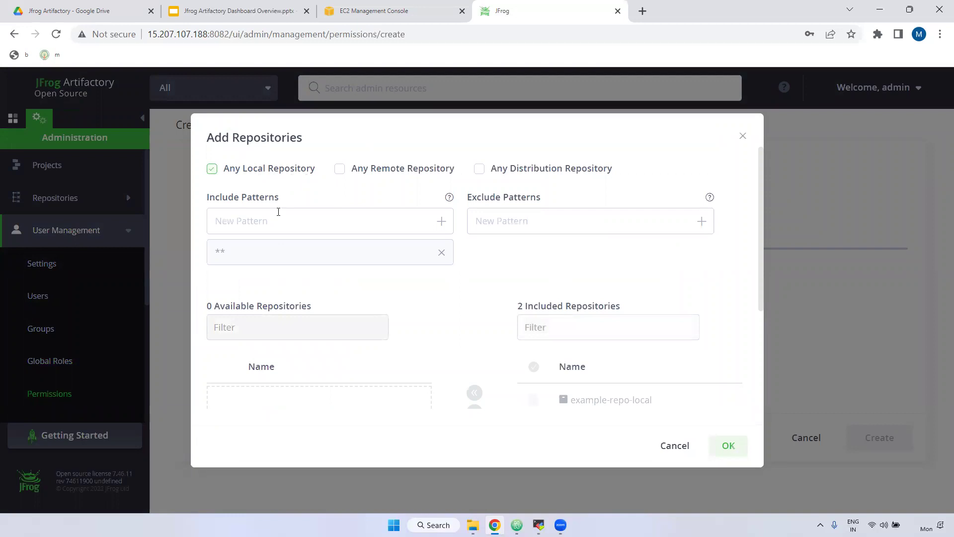
{"action": "scroll", "coordinate": [495, 322], "scroll_direction": "down", "scroll_amount": 3}
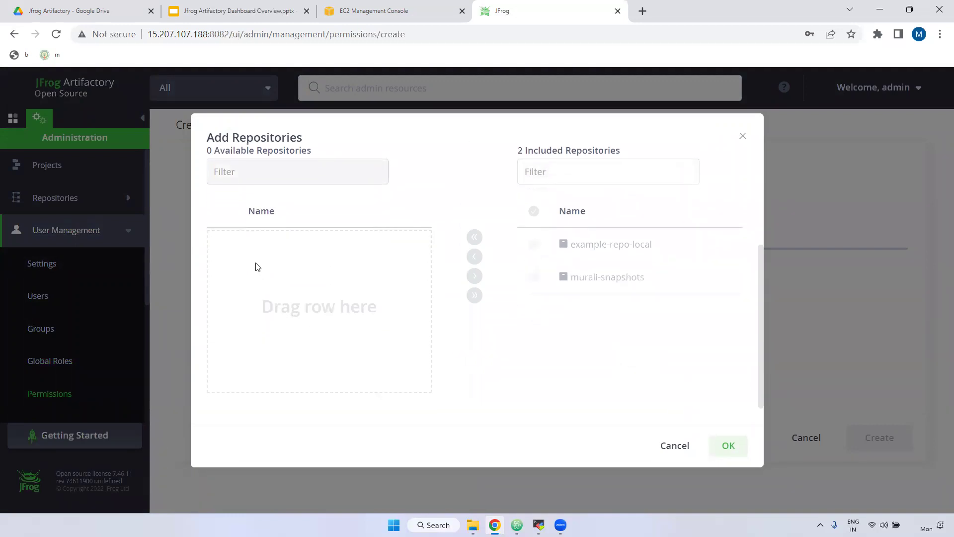
{"action": "left_click_drag", "start_coordinate": [264, 290], "coordinate": [303, 297]}
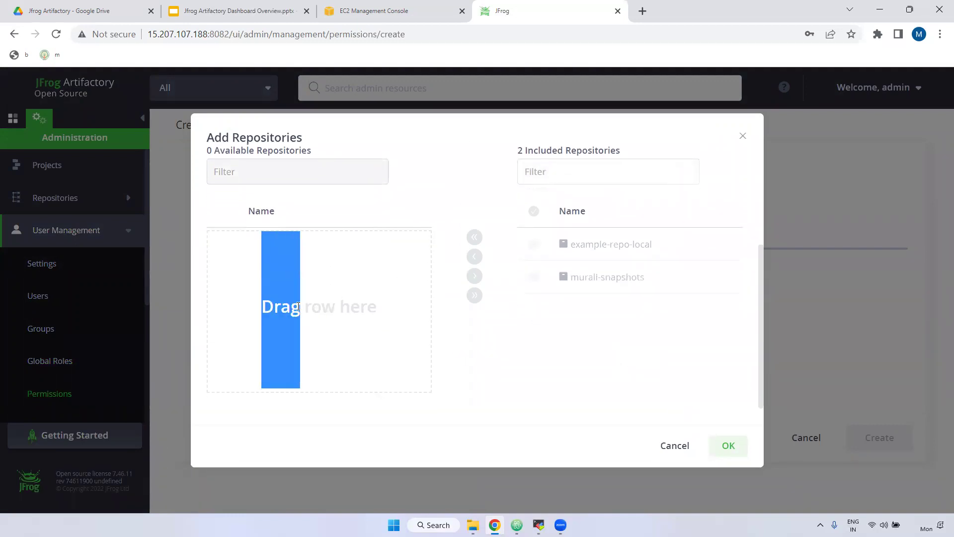
{"action": "scroll", "coordinate": [614, 321], "scroll_direction": "up", "scroll_amount": 3}
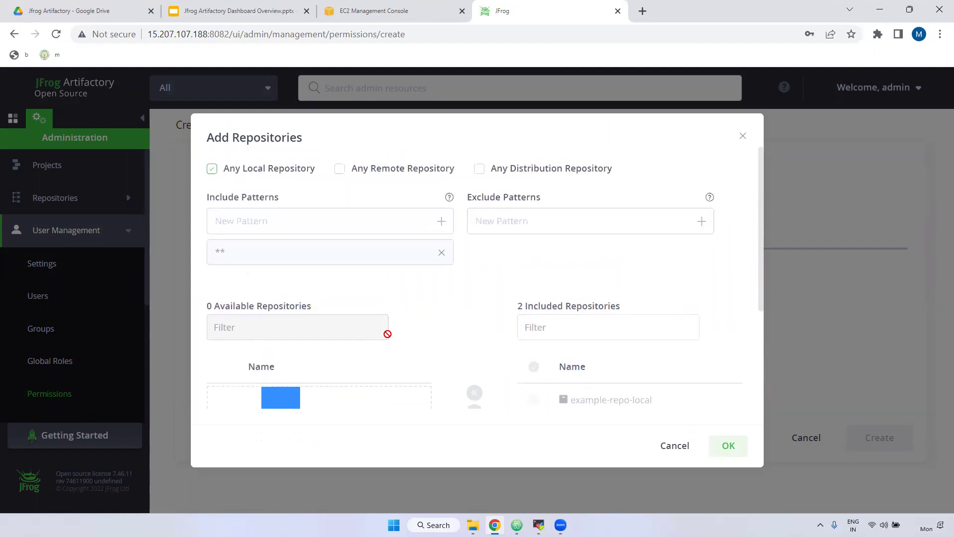
{"action": "scroll", "coordinate": [656, 379], "scroll_direction": "down", "scroll_amount": 3}
{"action": "scroll", "coordinate": [688, 163], "scroll_direction": "up", "scroll_amount": 3}
{"action": "left_click", "coordinate": [742, 138]}
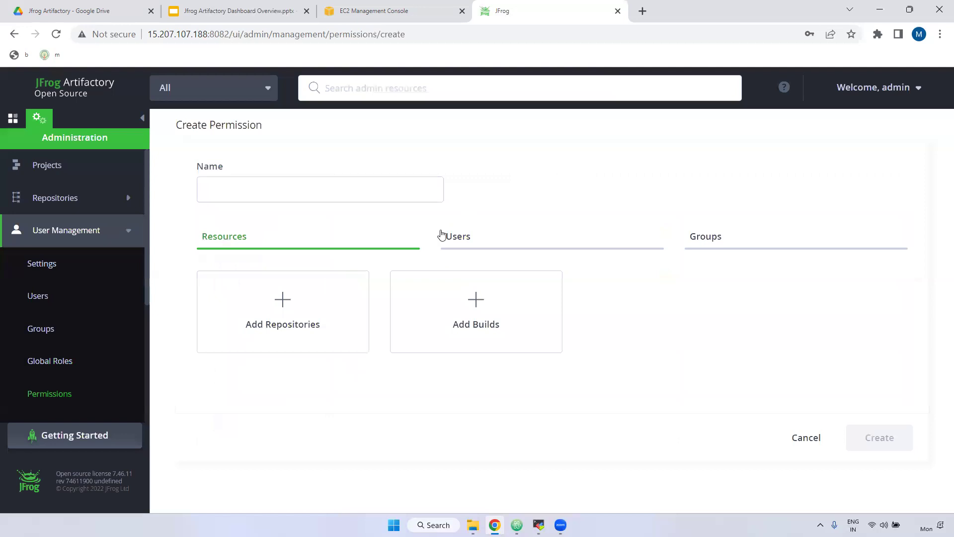
View the new permission's Users section, then its Groups section showing No Groups selected
{"action": "left_click", "coordinate": [495, 244]}
{"action": "left_click", "coordinate": [725, 244]}
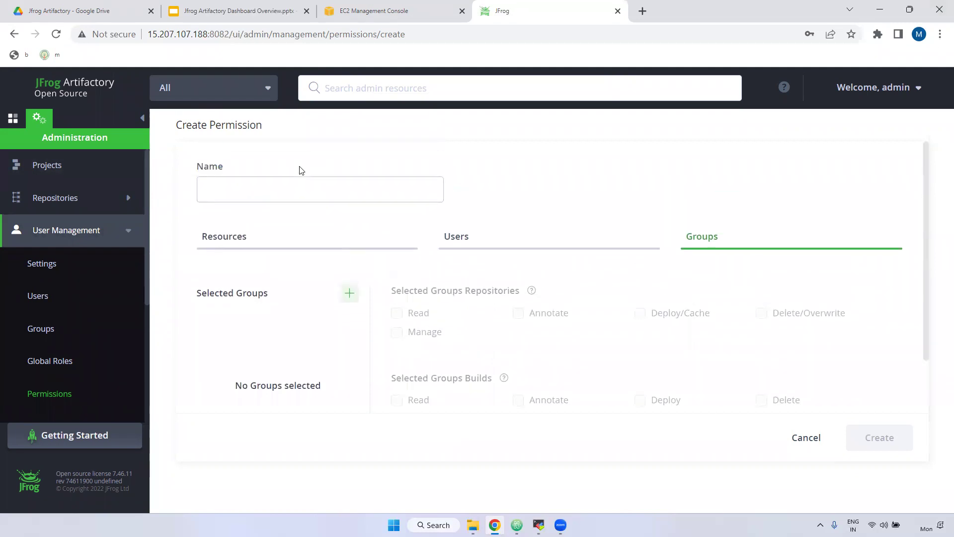
{"action": "left_click_drag", "start_coordinate": [176, 125], "coordinate": [265, 130]}
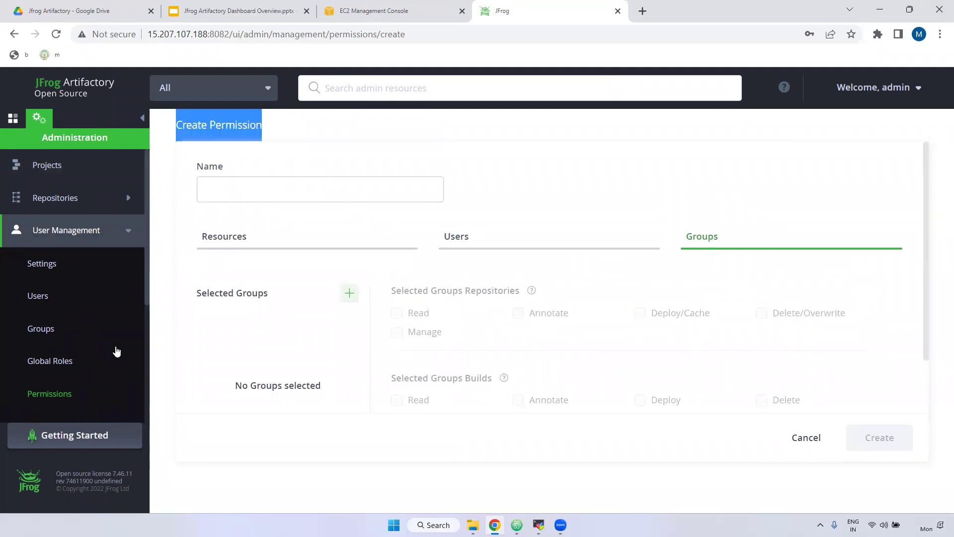
{"action": "scroll", "coordinate": [117, 351], "scroll_direction": "down", "scroll_amount": 4}
{"action": "left_click", "coordinate": [89, 262]}
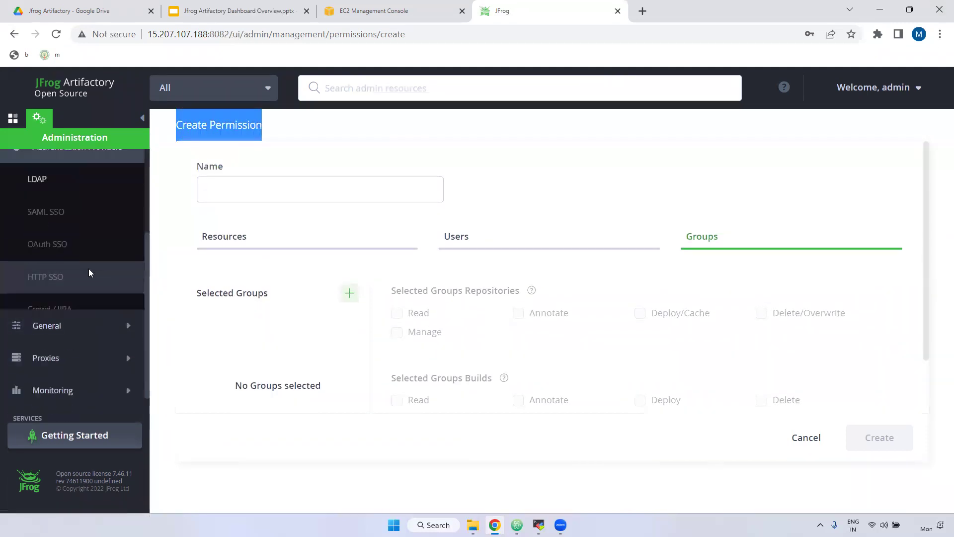
Review the LDAP authentication page, which lists no LDAP settings
{"action": "scroll", "coordinate": [59, 266], "scroll_direction": "up", "scroll_amount": 2}
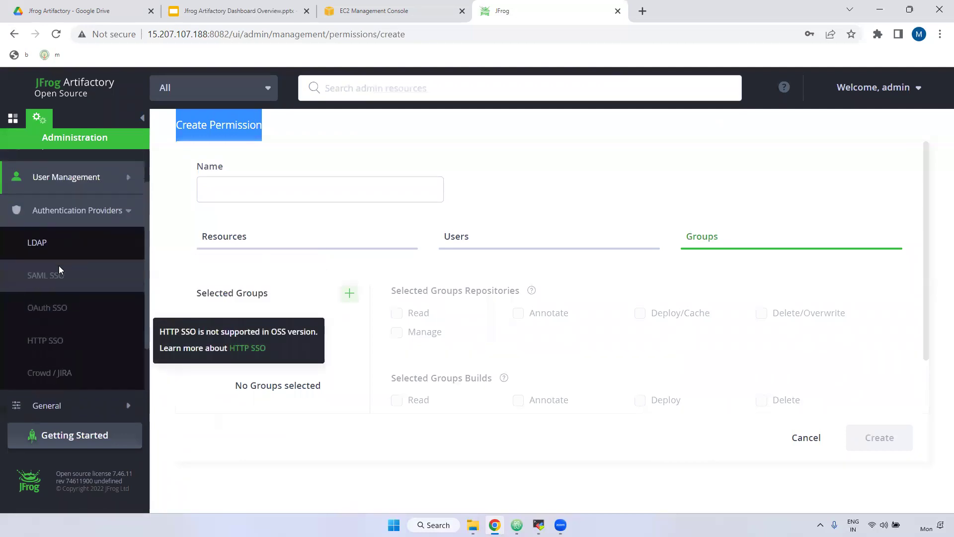
{"action": "left_click", "coordinate": [37, 245]}
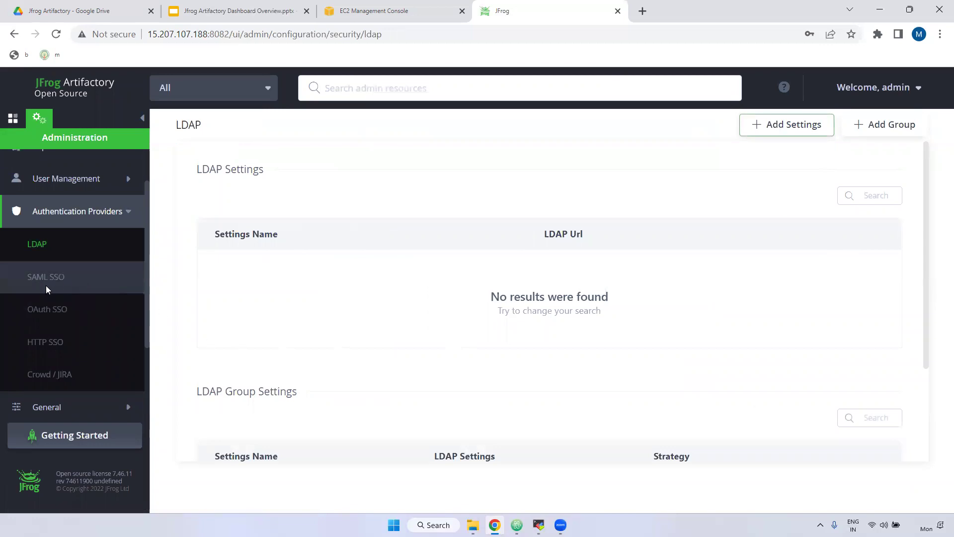
{"action": "mouse_move", "coordinate": [78, 319]}
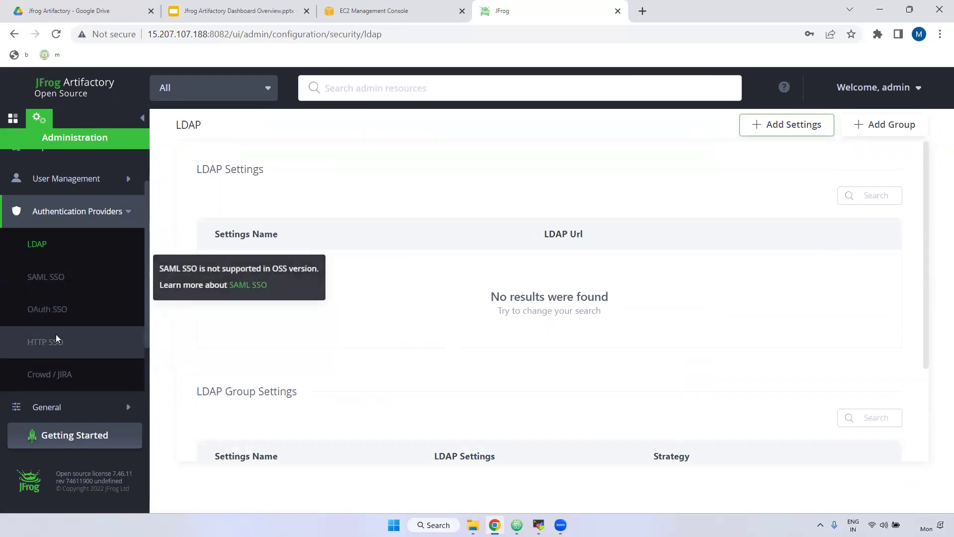
{"action": "mouse_move", "coordinate": [58, 373]}
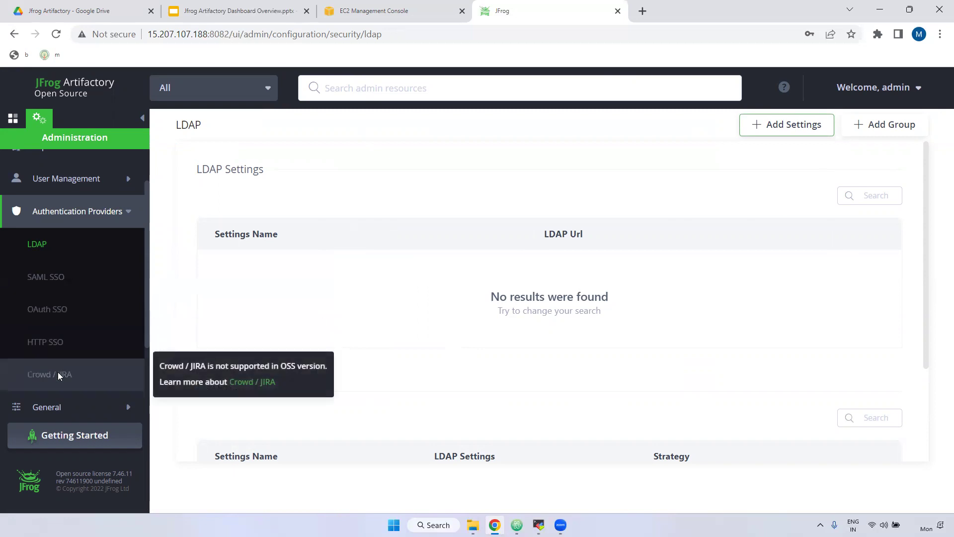
{"action": "mouse_move", "coordinate": [52, 275]}
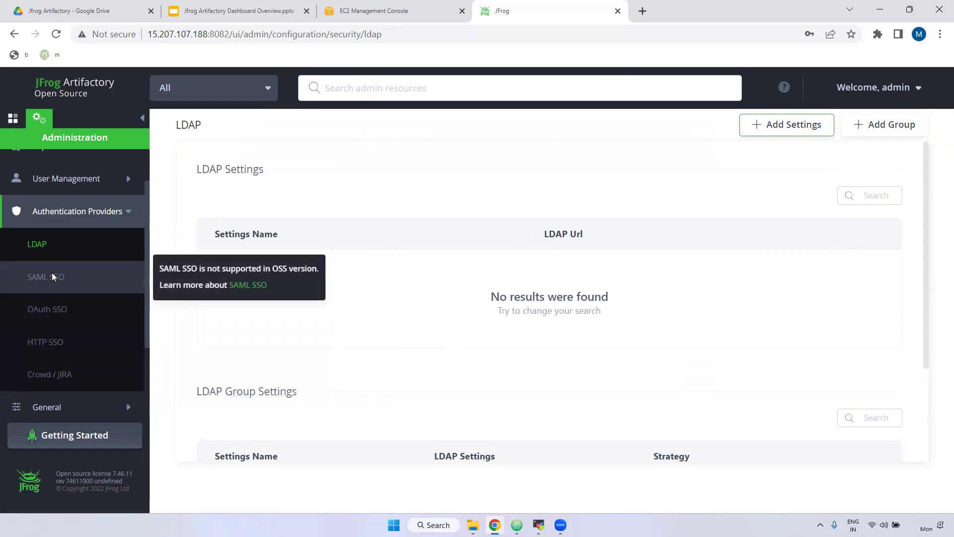
{"action": "left_click_drag", "start_coordinate": [164, 270], "coordinate": [305, 268]}
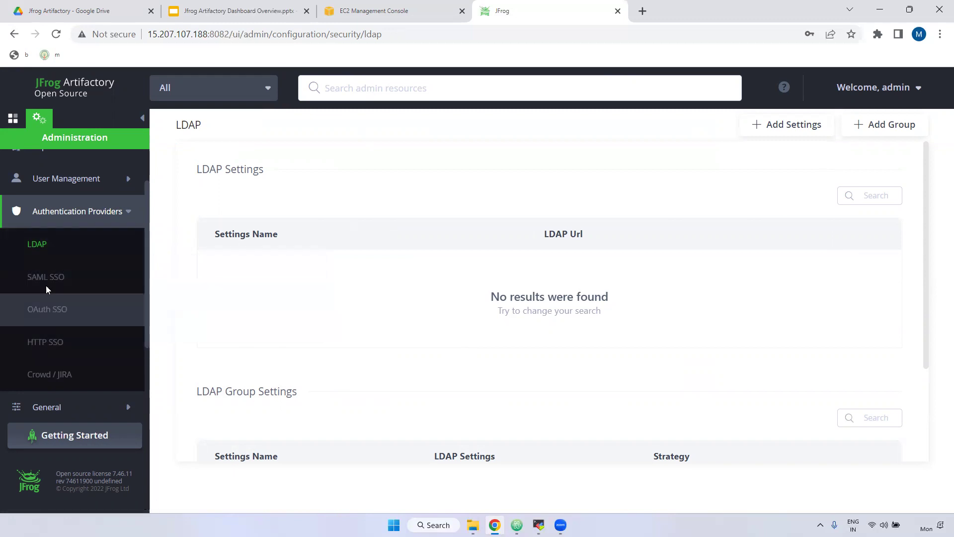
Expand the General section and go to its Settings page
{"action": "scroll", "coordinate": [65, 353], "scroll_direction": "down", "scroll_amount": 3}
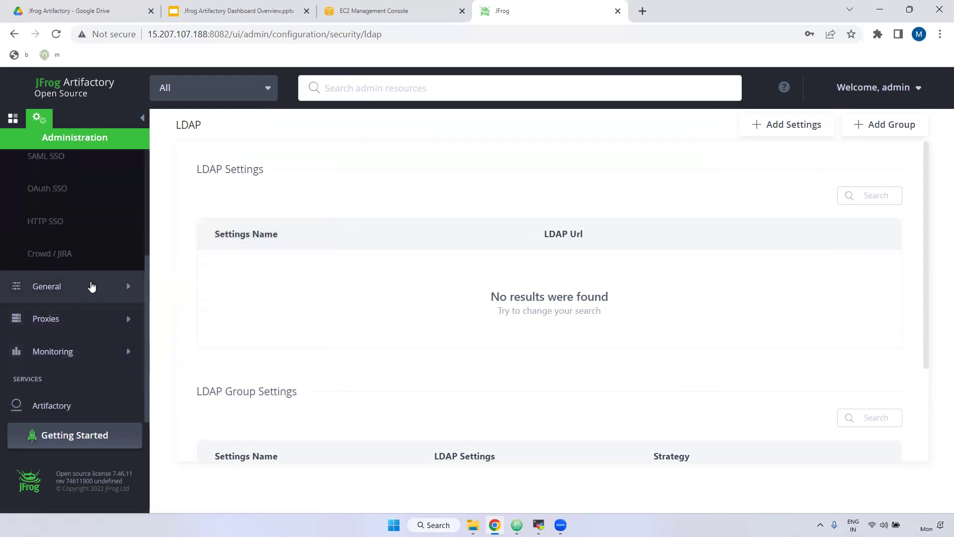
{"action": "left_click", "coordinate": [91, 287]}
{"action": "left_click", "coordinate": [61, 227]}
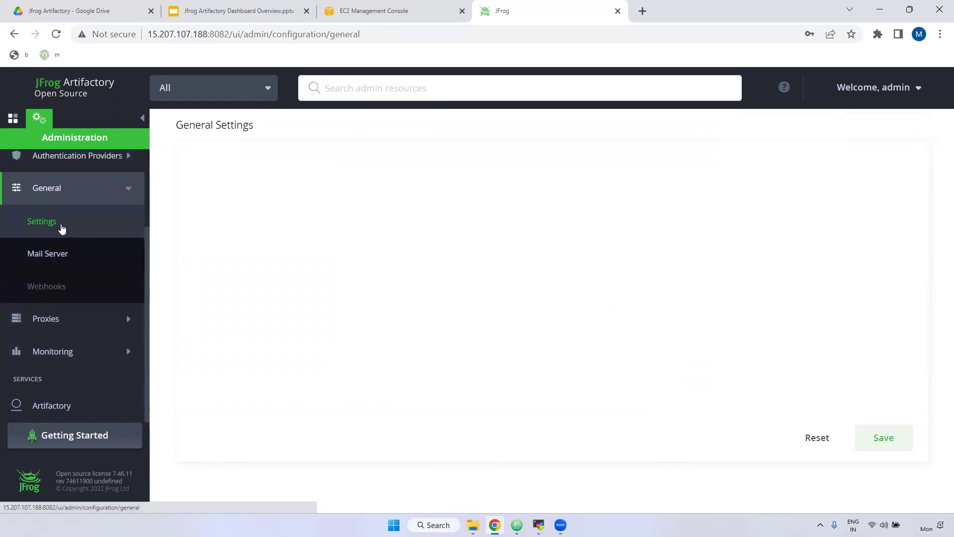
Enter a custom domain in the Custom Base URL field of General Settings
{"action": "scroll", "coordinate": [539, 330], "scroll_direction": "down", "scroll_amount": 1}
{"action": "left_click", "coordinate": [260, 219]}
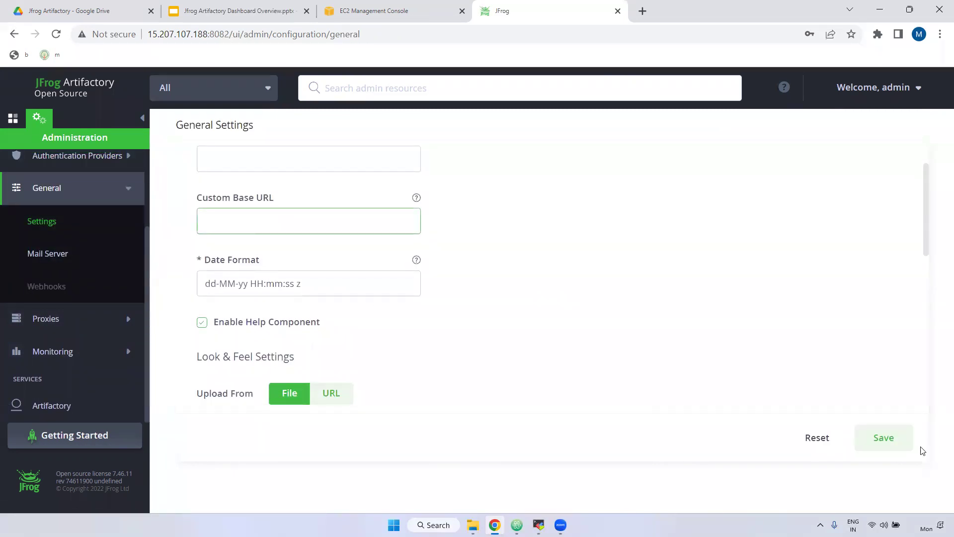
{"action": "left_click_drag", "start_coordinate": [209, 34], "coordinate": [147, 38]}
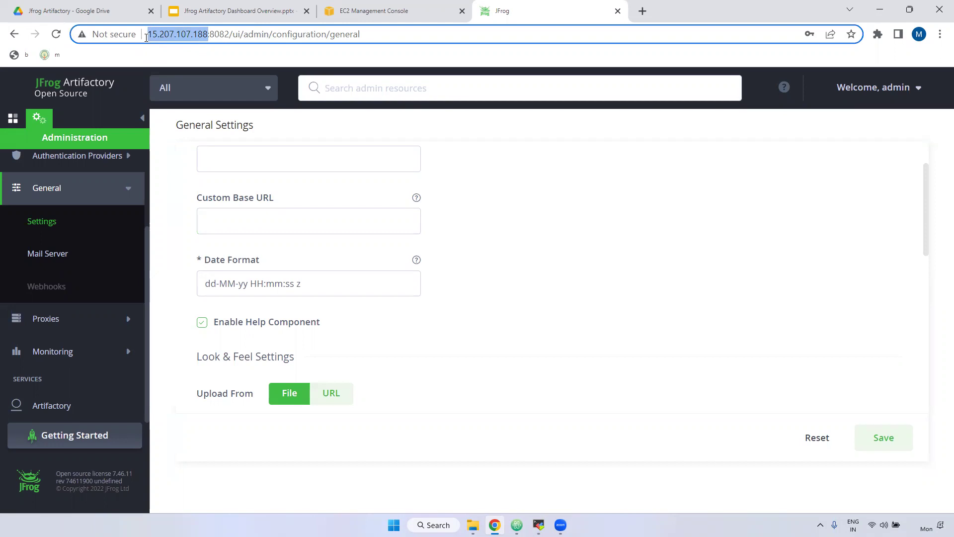
{"action": "left_click_drag", "start_coordinate": [146, 38], "coordinate": [158, 38]}
{"action": "left_click", "coordinate": [287, 220]}
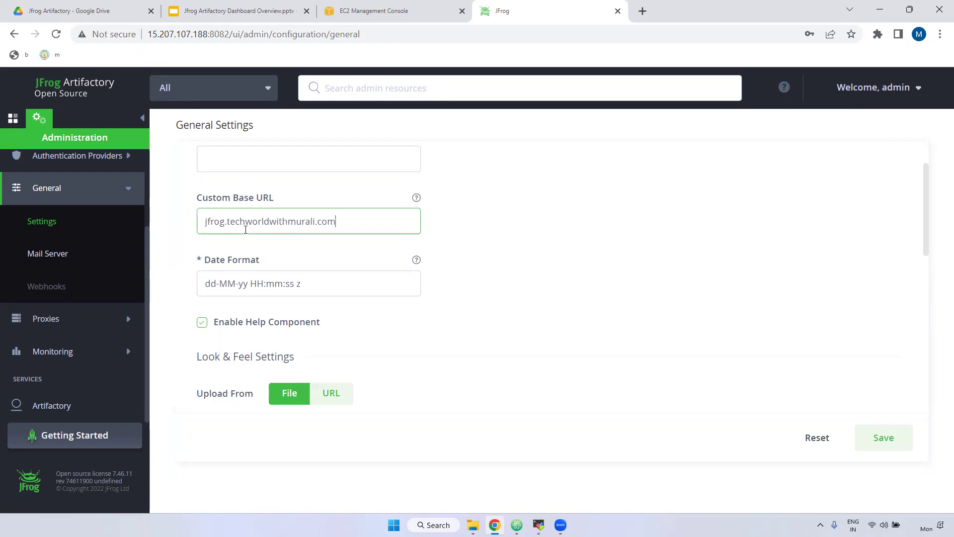
{"action": "double_click", "coordinate": [320, 220]}
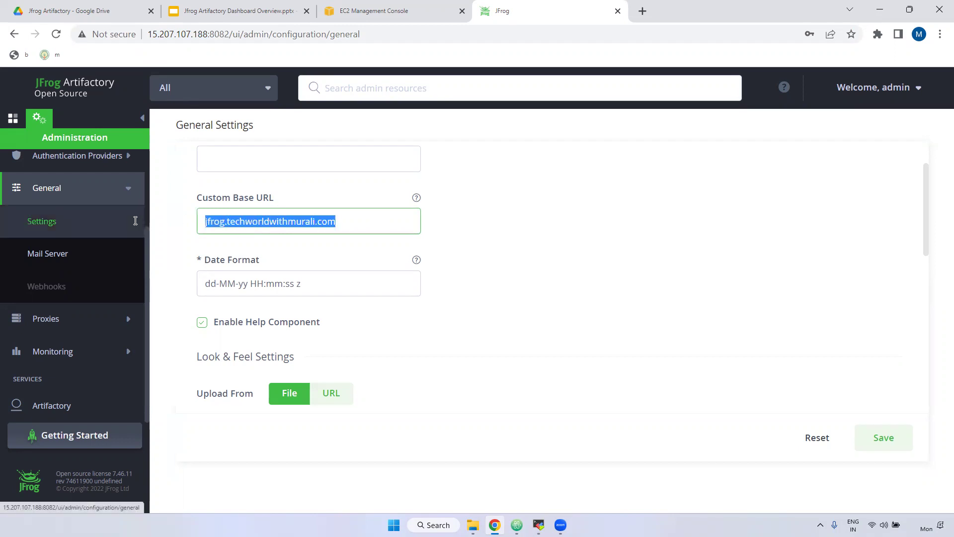
{"action": "left_click", "coordinate": [57, 284]}
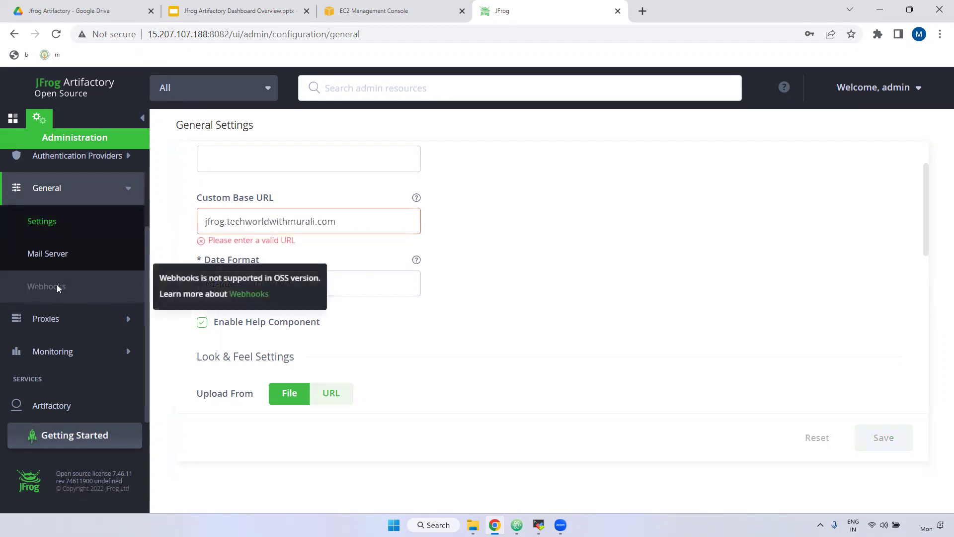
{"action": "mouse_move", "coordinate": [48, 291]}
{"action": "double_click", "coordinate": [281, 278]}
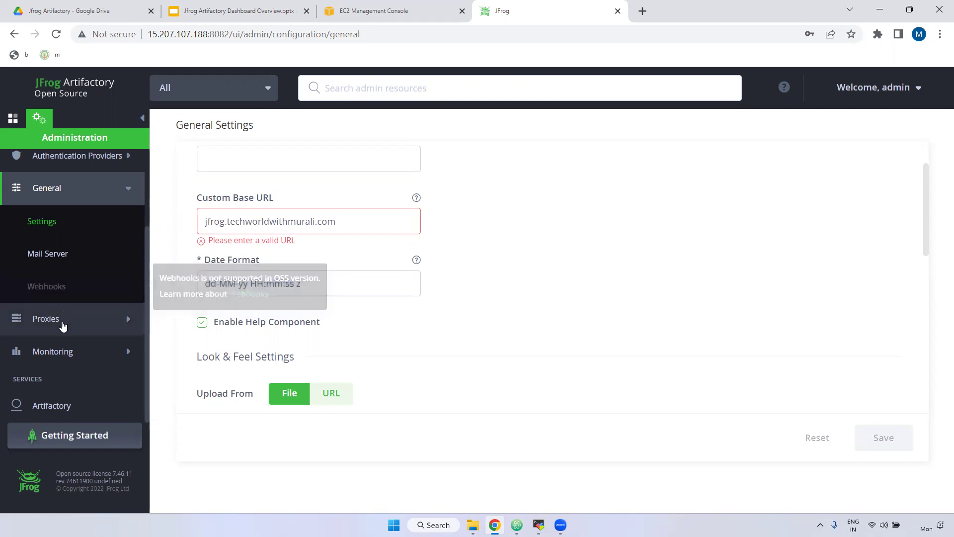
Go to Proxies > Configuration, discarding the unsaved General Settings changes
{"action": "left_click", "coordinate": [62, 322]}
{"action": "left_click", "coordinate": [100, 318]}
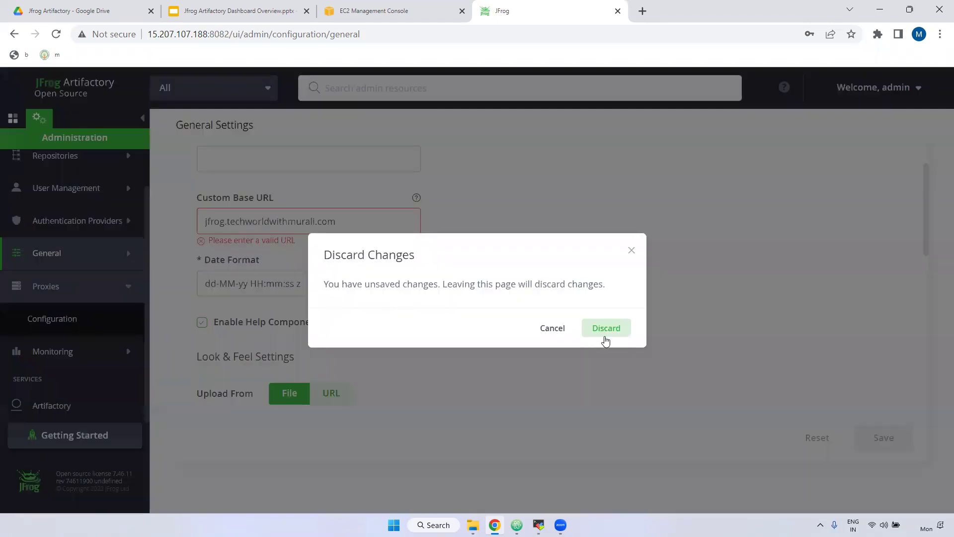
{"action": "left_click", "coordinate": [598, 329]}
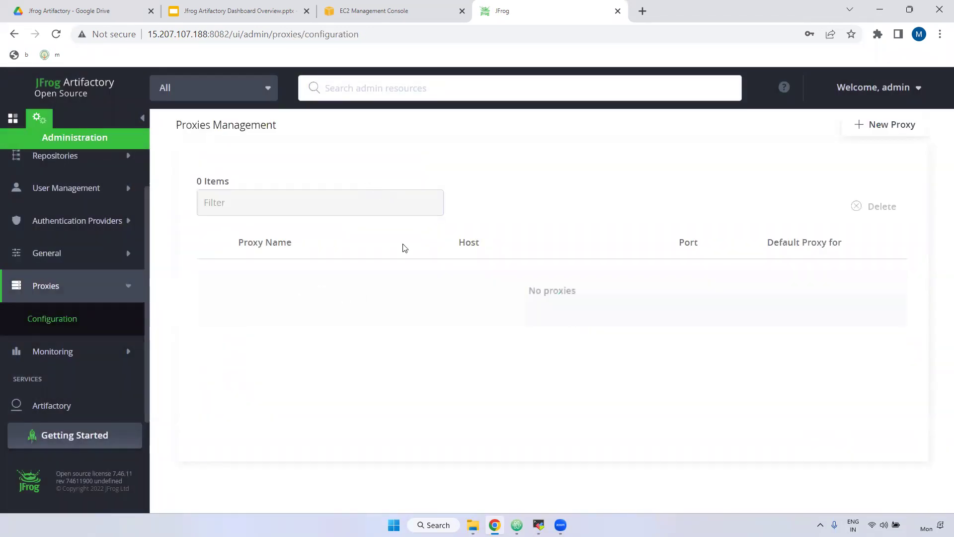
Back out of creating a new proxy and go to Monitoring > Storage
{"action": "left_click", "coordinate": [879, 133]}
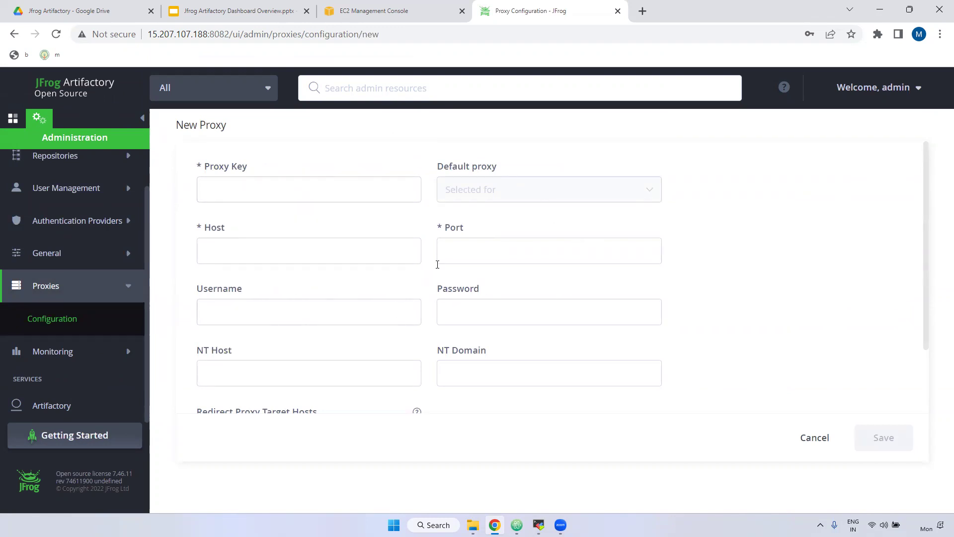
{"action": "left_click", "coordinate": [43, 326]}
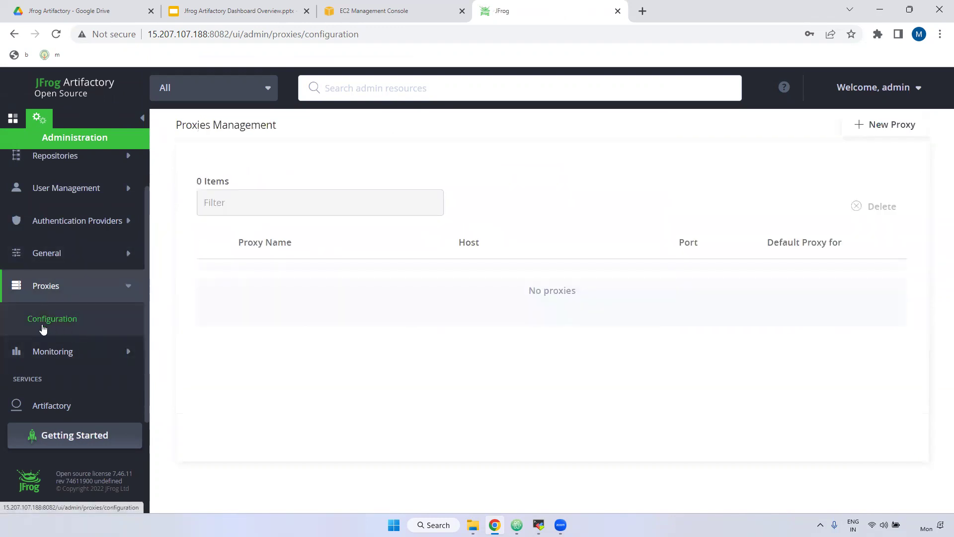
{"action": "left_click", "coordinate": [61, 357]}
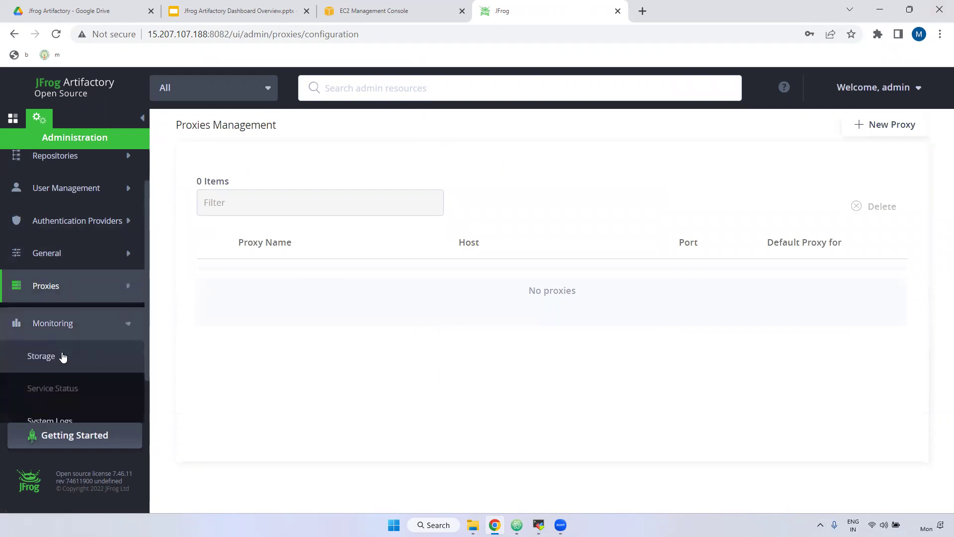
{"action": "left_click", "coordinate": [41, 355]}
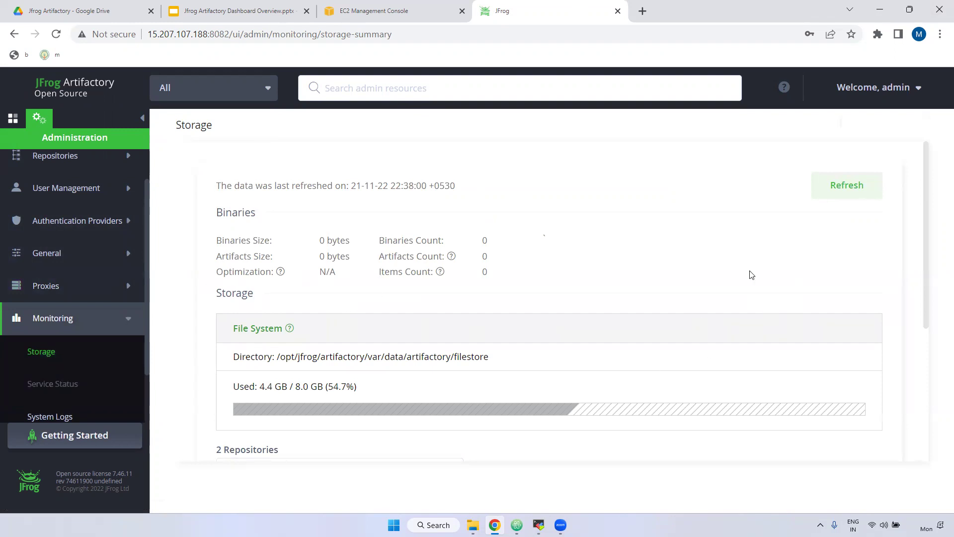
Check the filestore usage: 4.4 GB used of 8.0 GB total
{"action": "left_click_drag", "start_coordinate": [296, 387], "coordinate": [335, 384]}
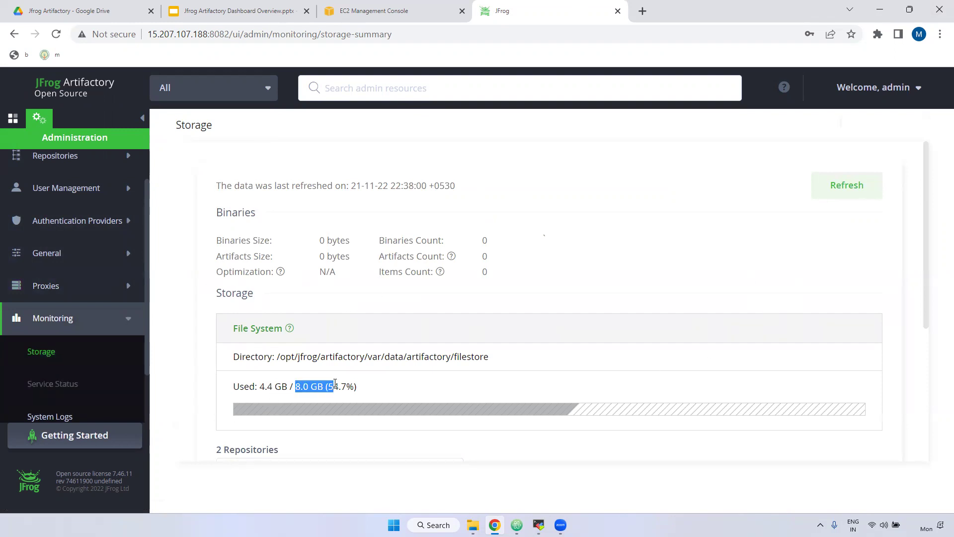
{"action": "double_click", "coordinate": [268, 386]}
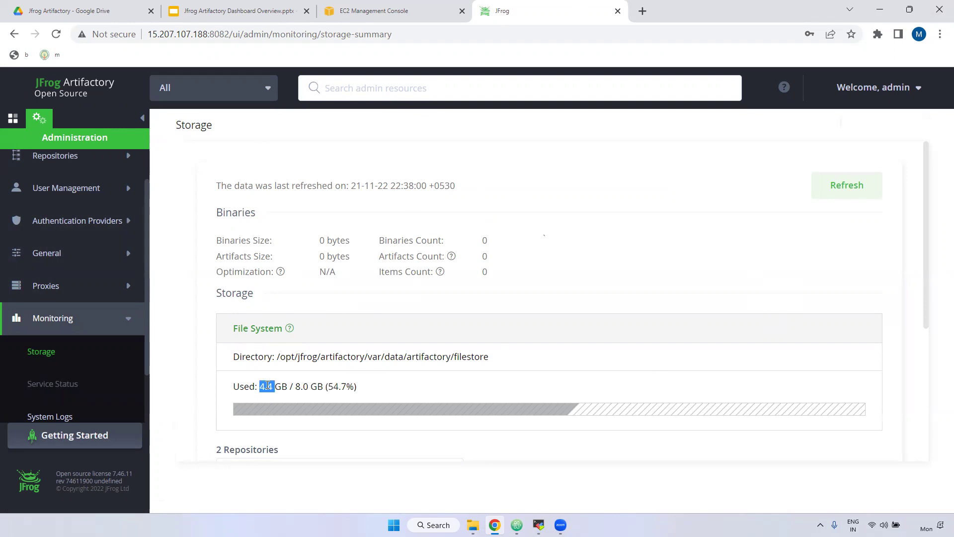
{"action": "left_click_drag", "start_coordinate": [323, 387], "coordinate": [358, 387]}
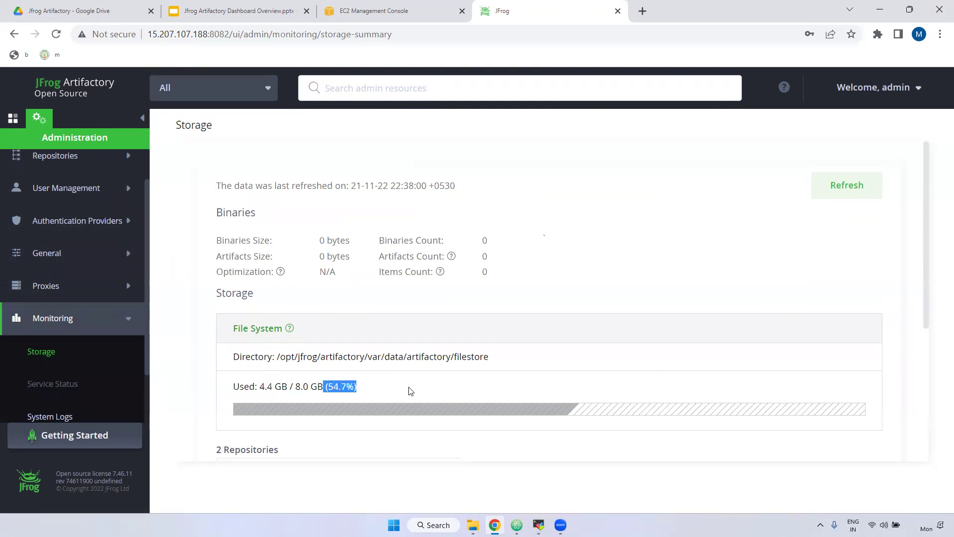
{"action": "scroll", "coordinate": [497, 383], "scroll_direction": "down", "scroll_amount": 1}
{"action": "scroll", "coordinate": [516, 383], "scroll_direction": "down", "scroll_amount": 5}
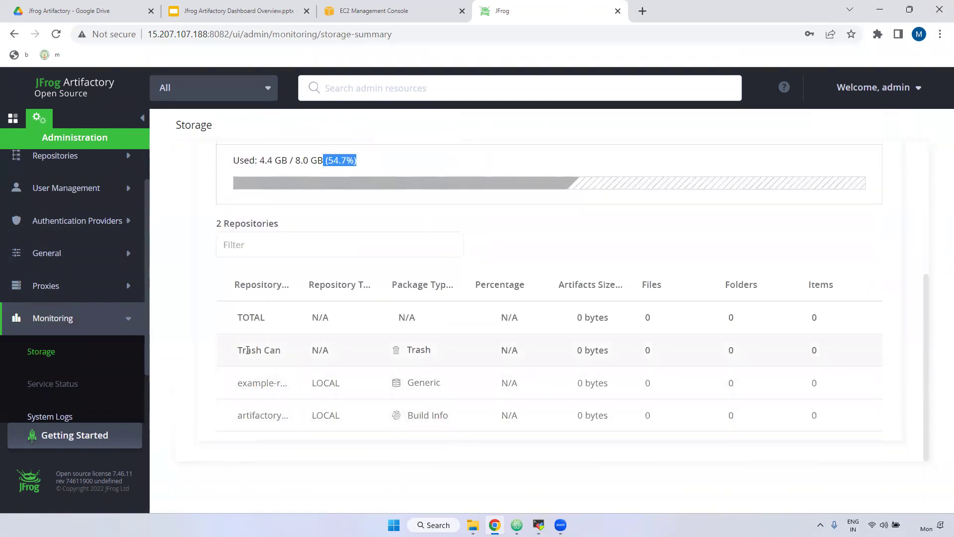
Inspect the repositories table's Generic and Build Info package types and the filestore directory path
{"action": "left_click_drag", "start_coordinate": [305, 286], "coordinate": [387, 293]}
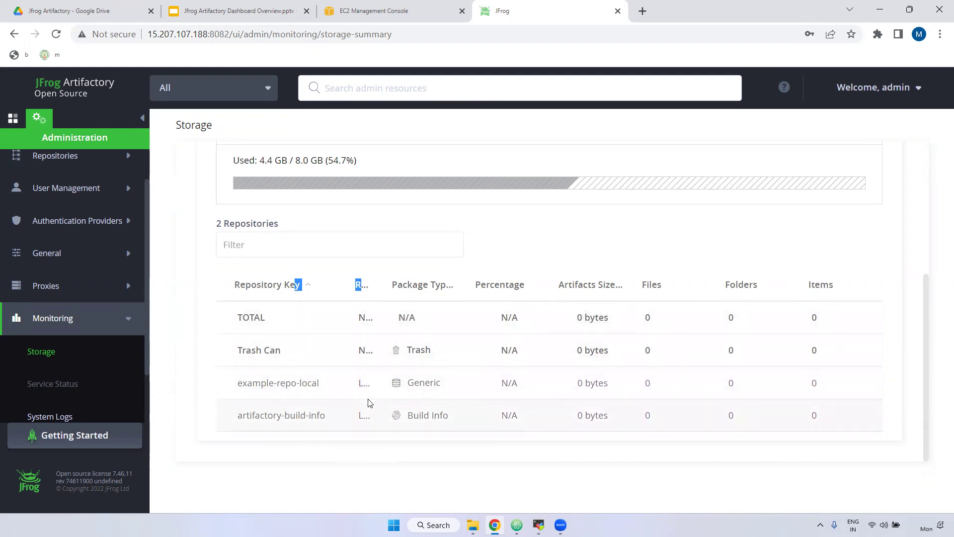
{"action": "left_click_drag", "start_coordinate": [410, 390], "coordinate": [451, 386]}
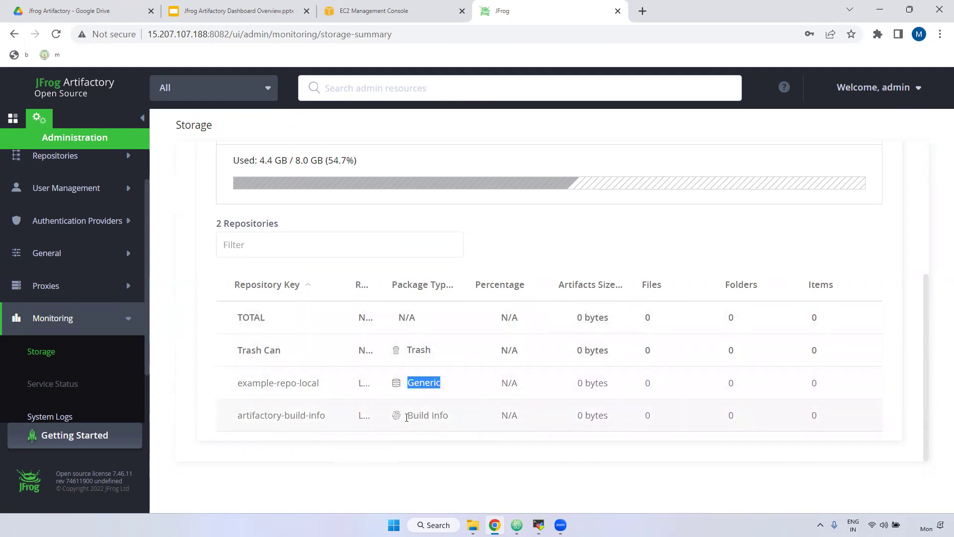
{"action": "left_click_drag", "start_coordinate": [413, 417], "coordinate": [450, 416]}
{"action": "scroll", "coordinate": [273, 379], "scroll_direction": "up", "scroll_amount": 5}
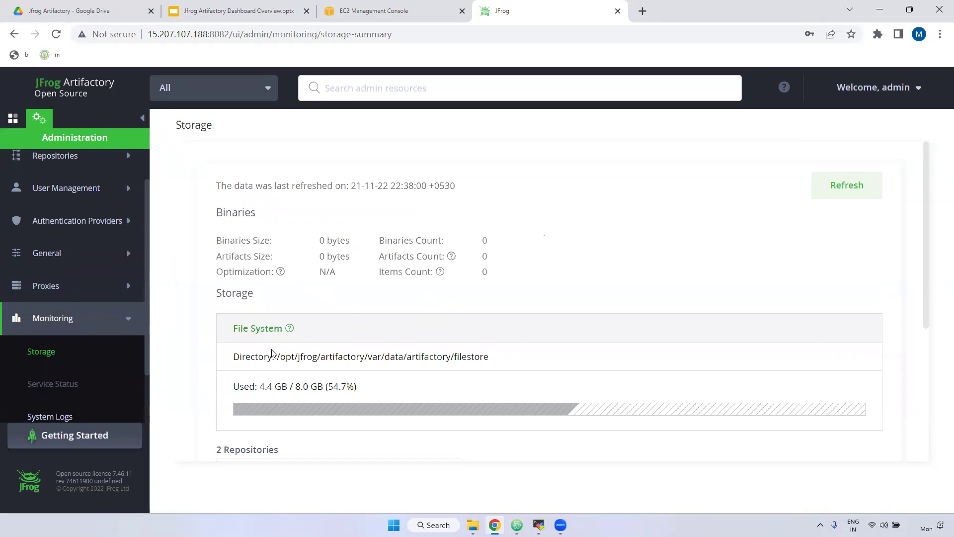
{"action": "left_click_drag", "start_coordinate": [277, 357], "coordinate": [497, 361]}
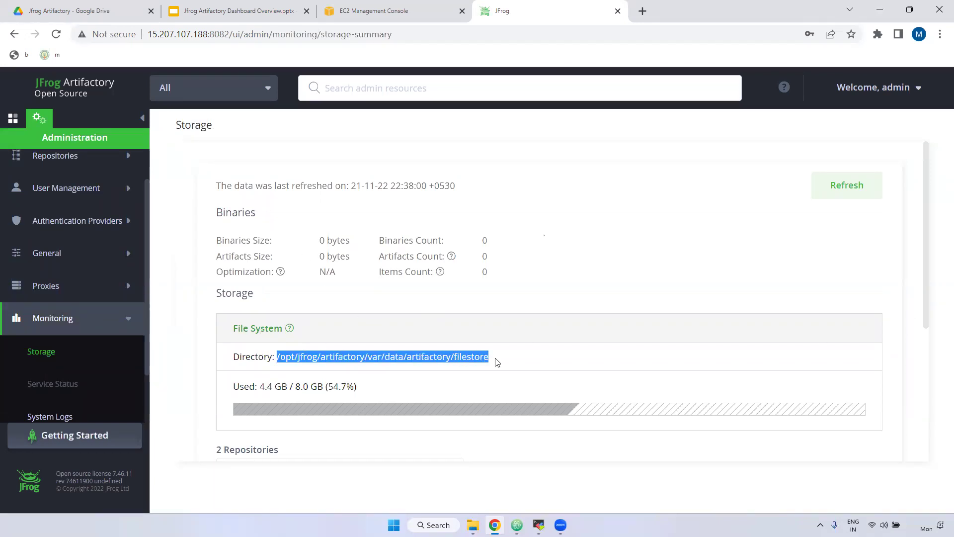
{"action": "double_click", "coordinate": [469, 356]}
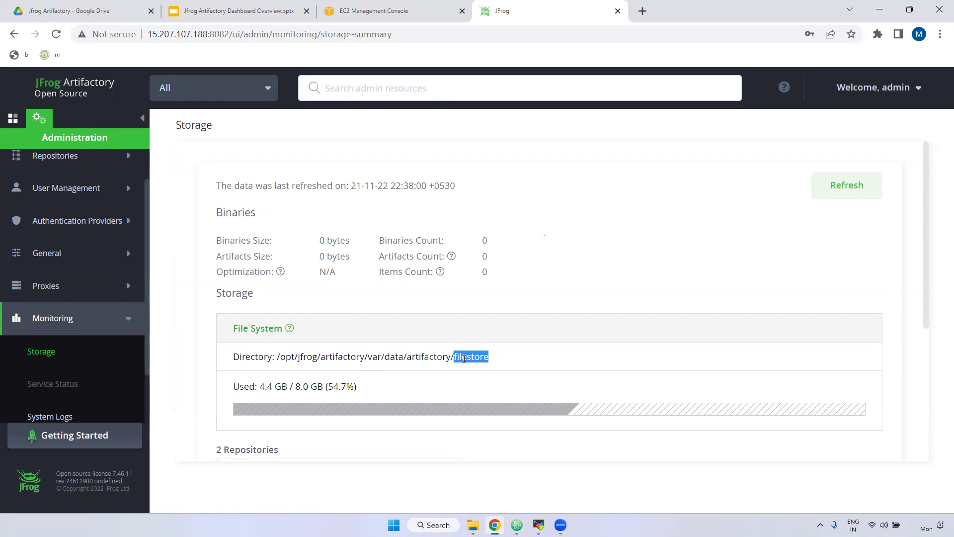
{"action": "scroll", "coordinate": [82, 382], "scroll_direction": "down", "scroll_amount": 1}
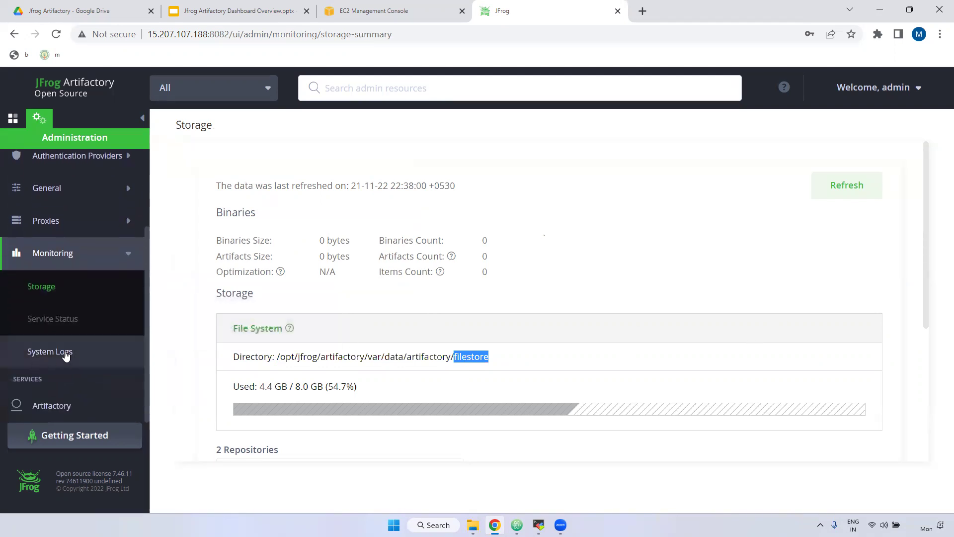
Check the System Logs, then browse the Artifactory administration overview cards
{"action": "left_click", "coordinate": [66, 353]}
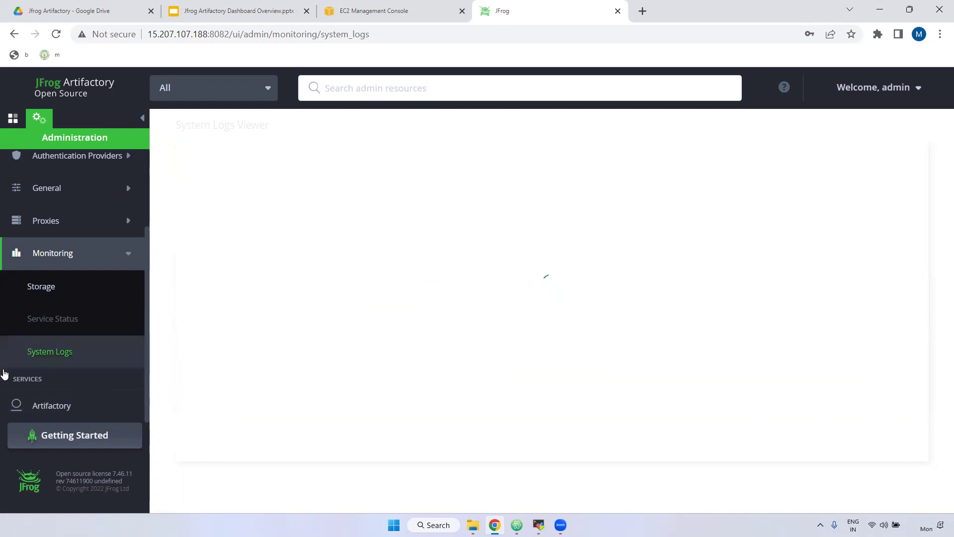
{"action": "left_click", "coordinate": [41, 412]}
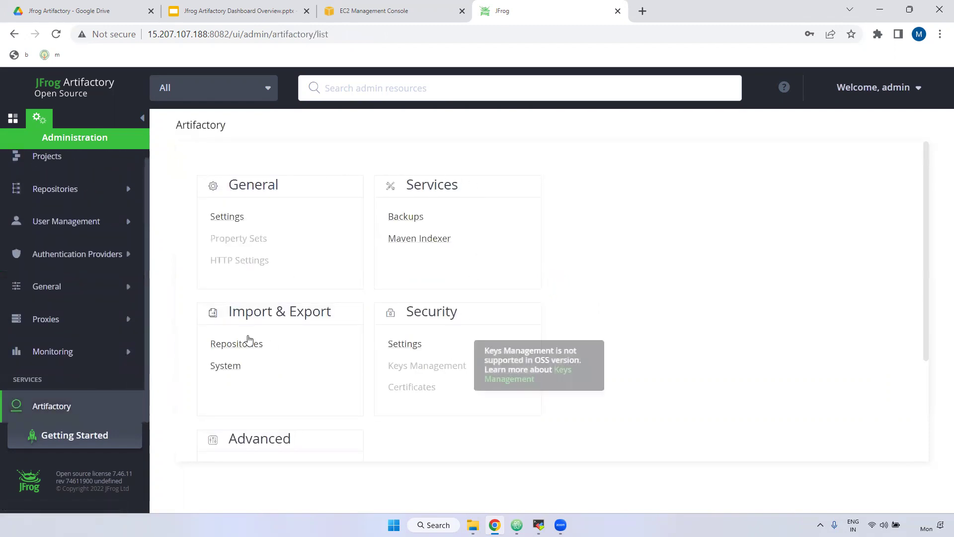
{"action": "scroll", "coordinate": [300, 391], "scroll_direction": "down", "scroll_amount": 3}
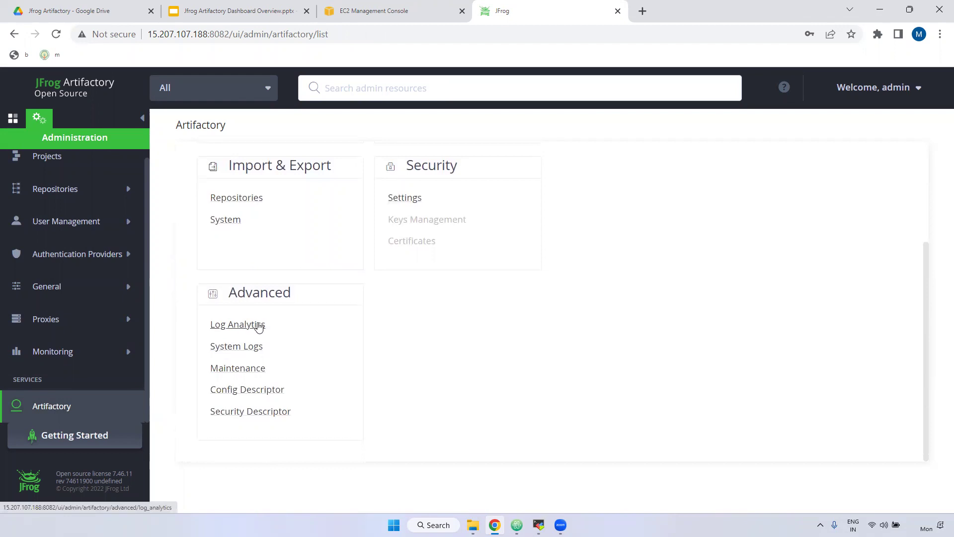
{"action": "scroll", "coordinate": [456, 332], "scroll_direction": "up", "scroll_amount": 3}
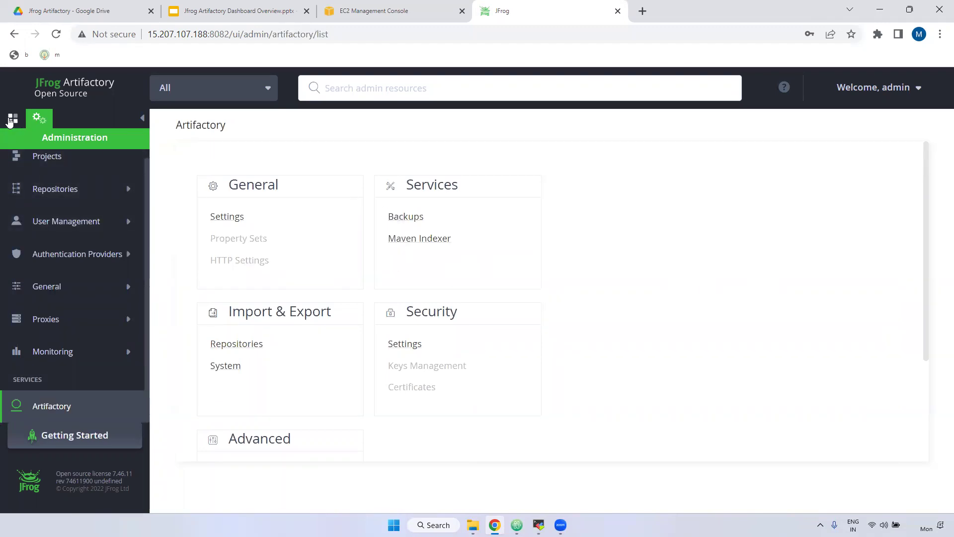
Switch to the Application area and view the Dashboard's Topology and Trends pages
{"action": "left_click", "coordinate": [13, 121]}
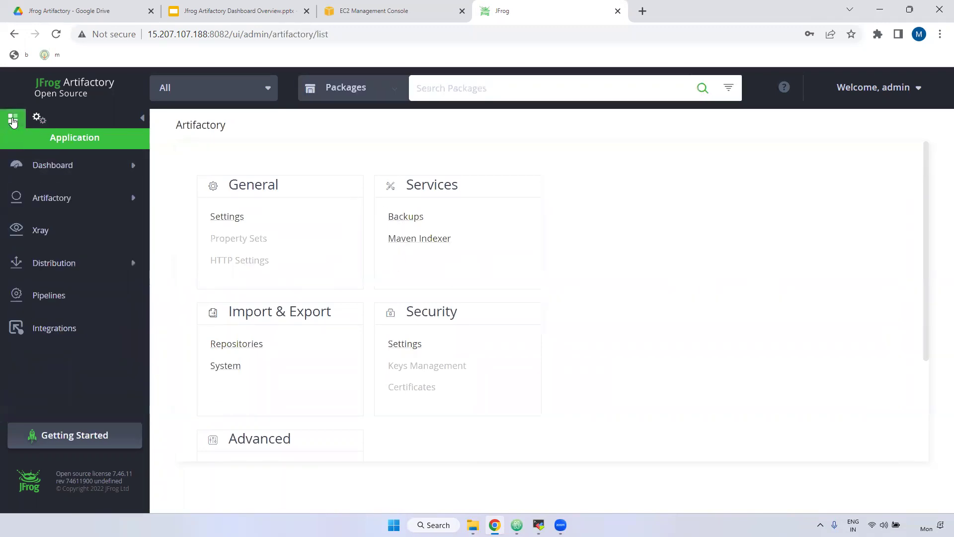
{"action": "left_click", "coordinate": [72, 171]}
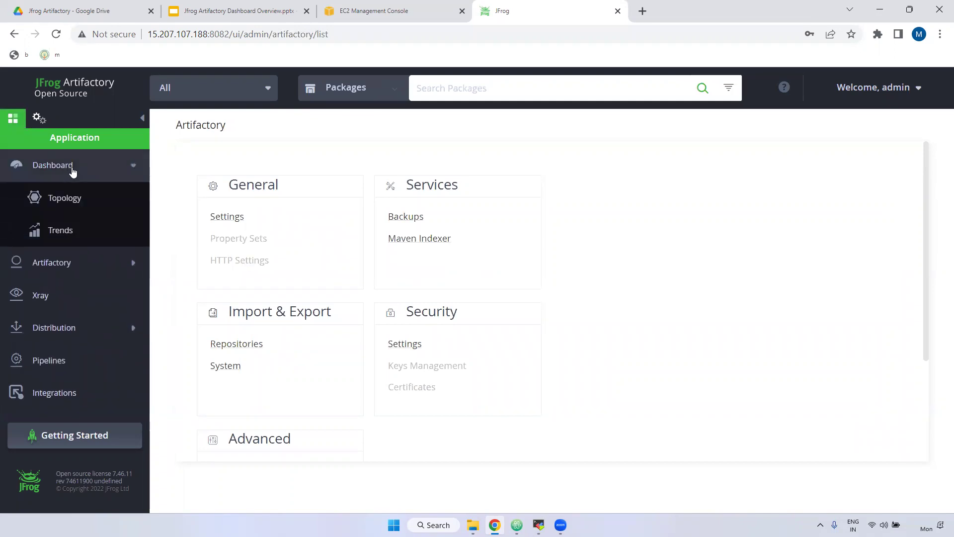
{"action": "left_click", "coordinate": [74, 201]}
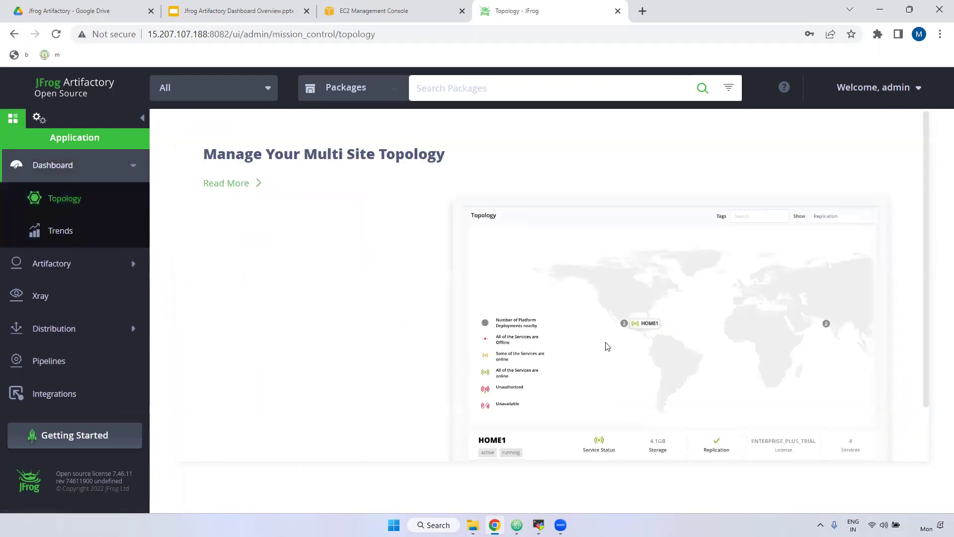
{"action": "scroll", "coordinate": [607, 345], "scroll_direction": "down", "scroll_amount": 1}
{"action": "scroll", "coordinate": [424, 287], "scroll_direction": "up", "scroll_amount": 1}
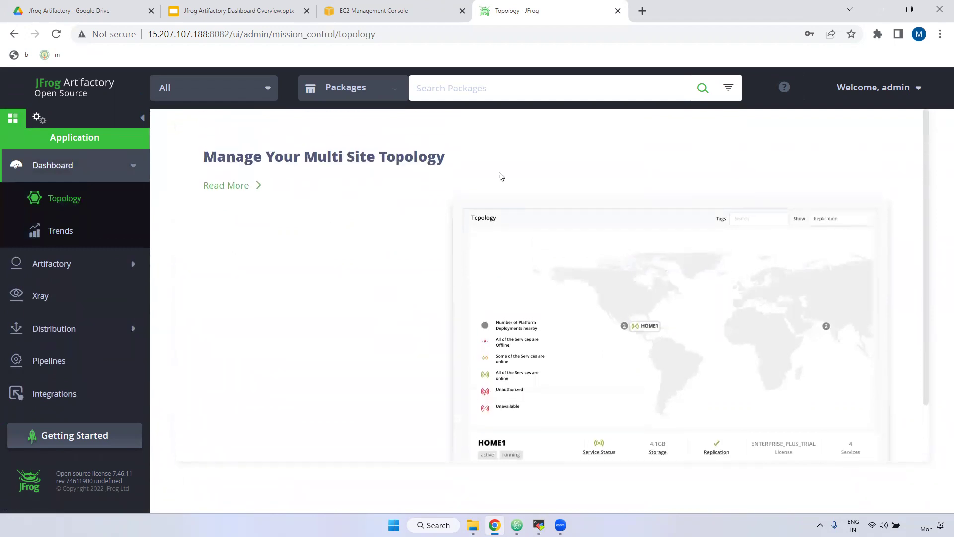
{"action": "left_click", "coordinate": [70, 231]}
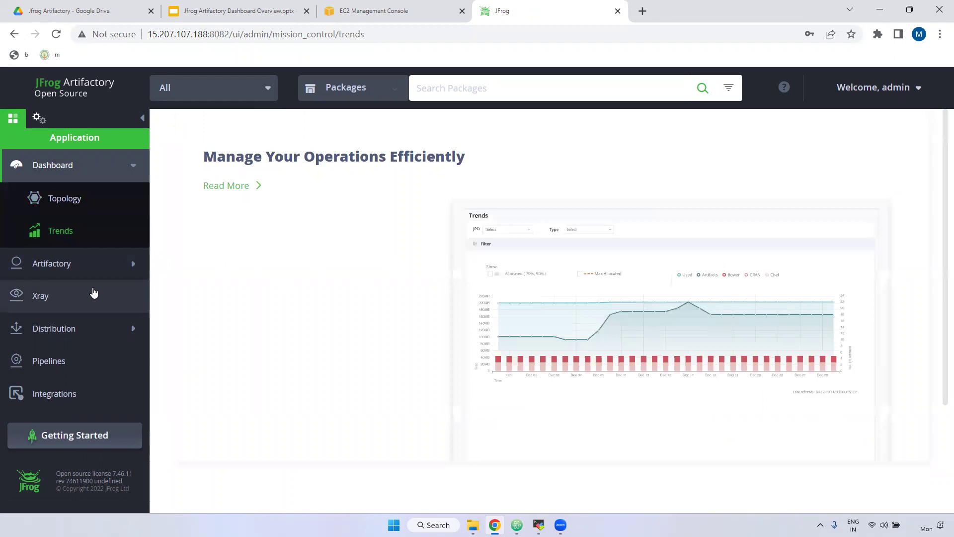
{"action": "left_click", "coordinate": [65, 264]}
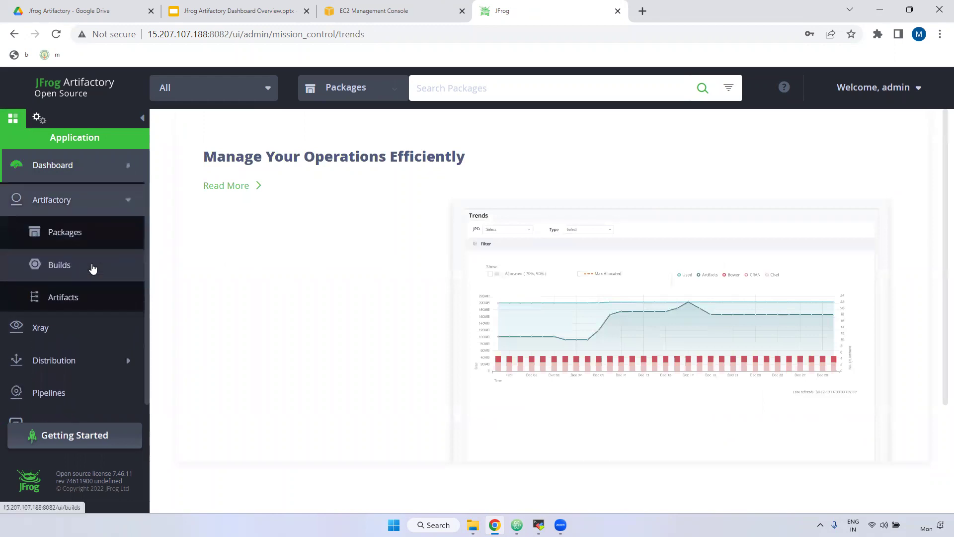
Check the empty Packages and Builds lists, then go to the Artifacts repository tree
{"action": "left_click", "coordinate": [69, 235]}
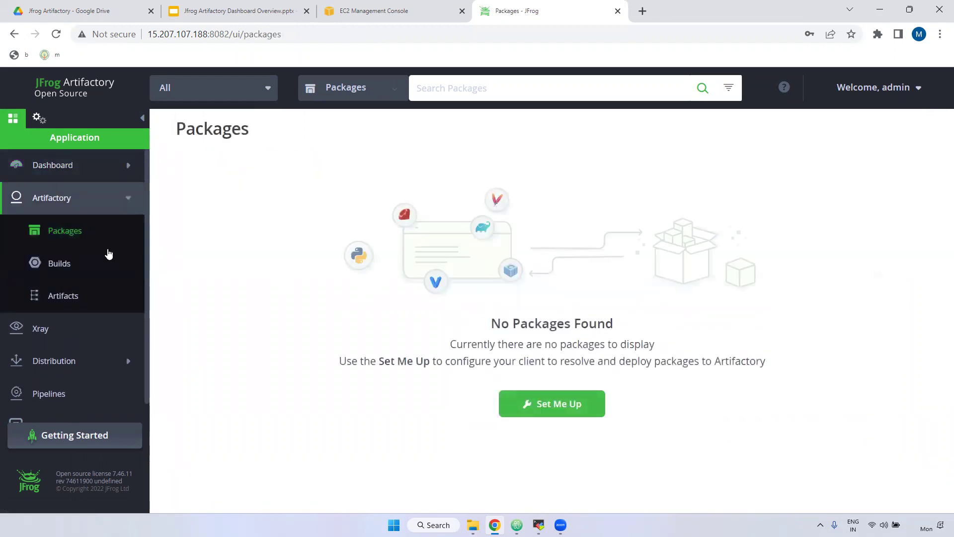
{"action": "left_click", "coordinate": [67, 268]}
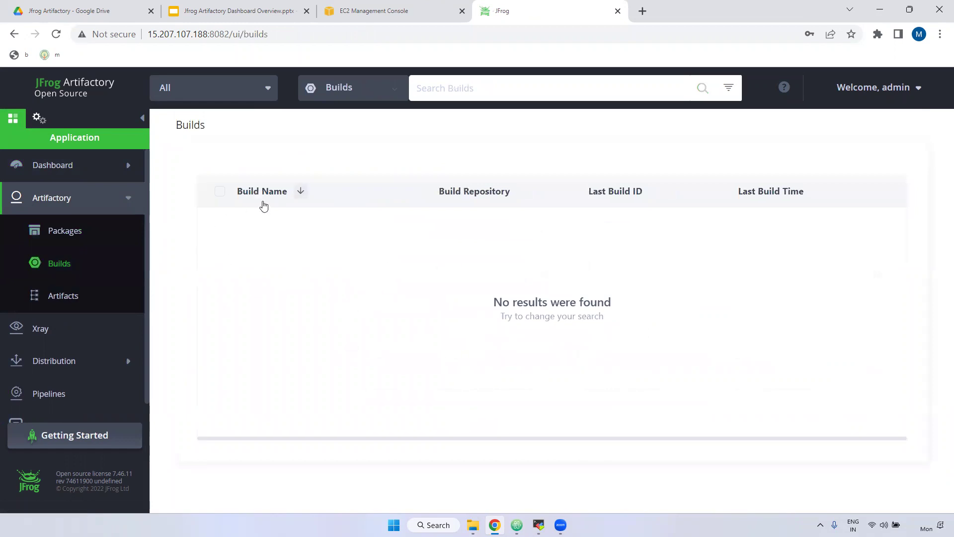
{"action": "left_click", "coordinate": [82, 293]}
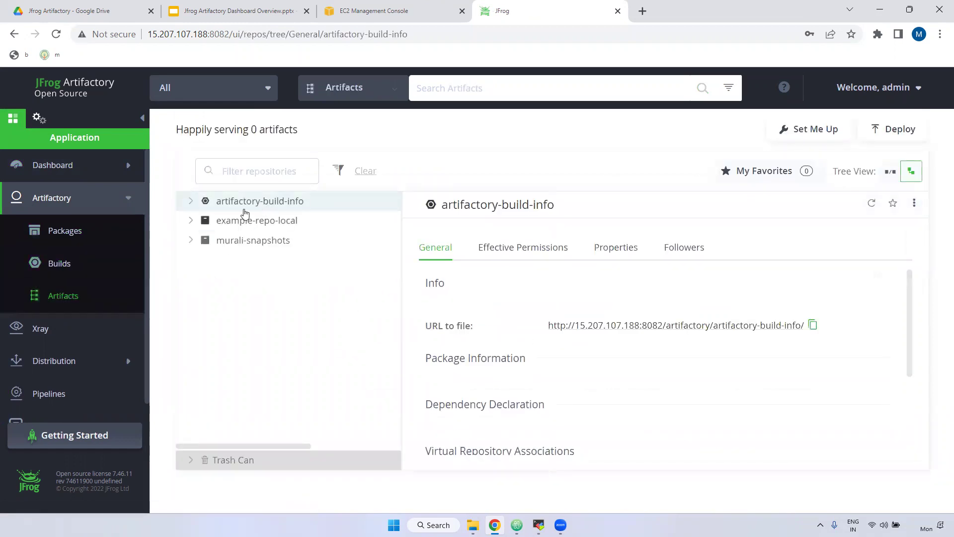
Open murali-snapshots' details and review its Maven package type and URL to file
{"action": "left_click", "coordinate": [263, 248]}
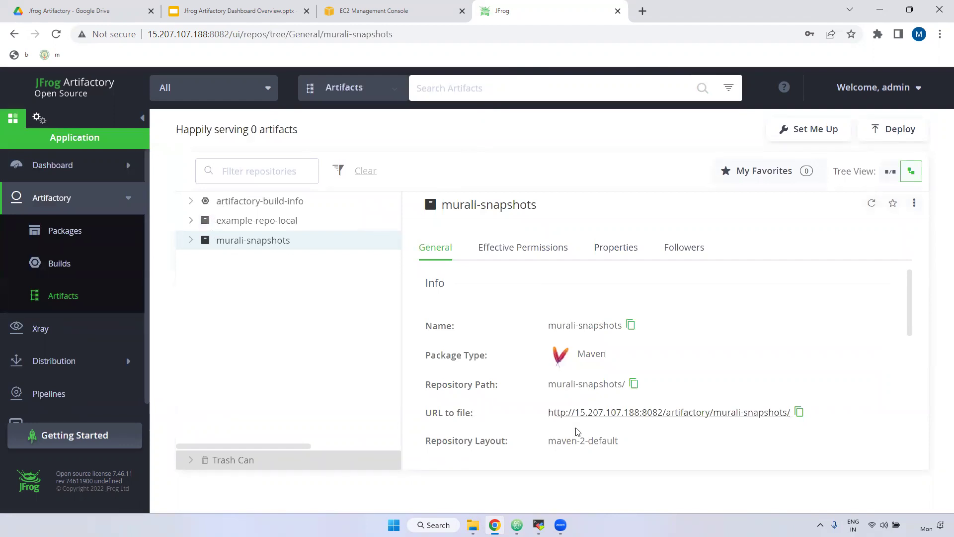
{"action": "left_click_drag", "start_coordinate": [432, 356], "coordinate": [482, 357]}
{"action": "left_click_drag", "start_coordinate": [585, 355], "coordinate": [614, 357]}
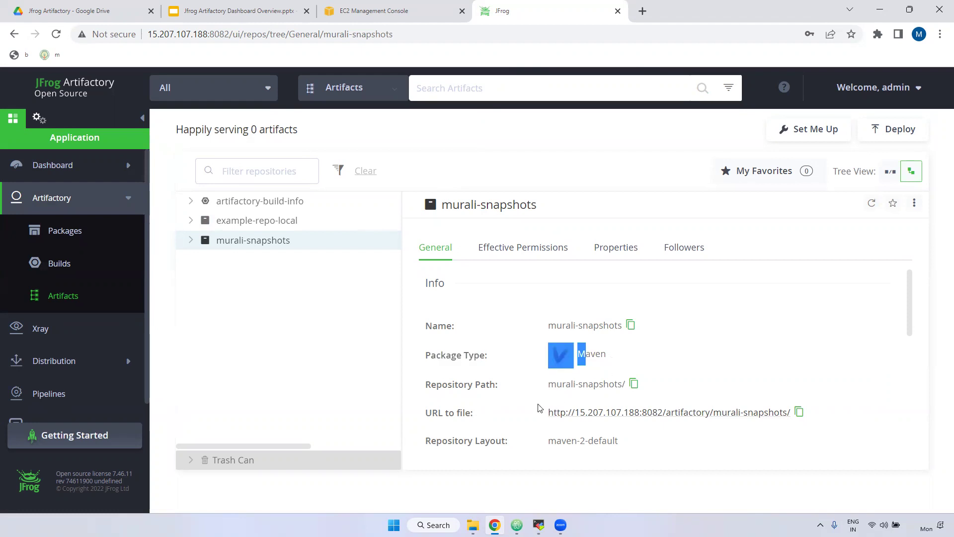
{"action": "left_click_drag", "start_coordinate": [426, 414], "coordinate": [449, 414]}
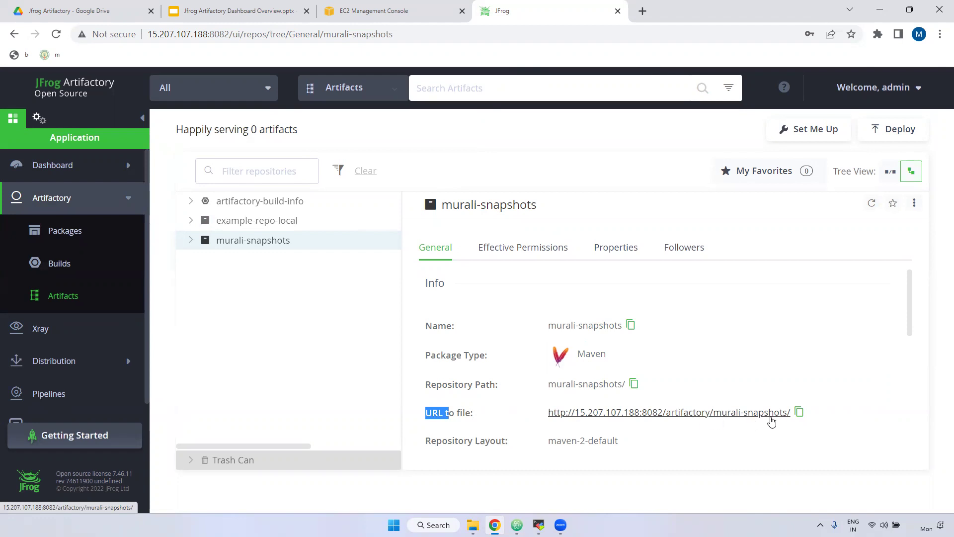
{"action": "scroll", "coordinate": [635, 427], "scroll_direction": "down", "scroll_amount": 1}
{"action": "scroll", "coordinate": [635, 426], "scroll_direction": "down", "scroll_amount": 2}
{"action": "left_click_drag", "start_coordinate": [547, 376], "coordinate": [620, 378]}
{"action": "scroll", "coordinate": [621, 380], "scroll_direction": "down", "scroll_amount": 6}
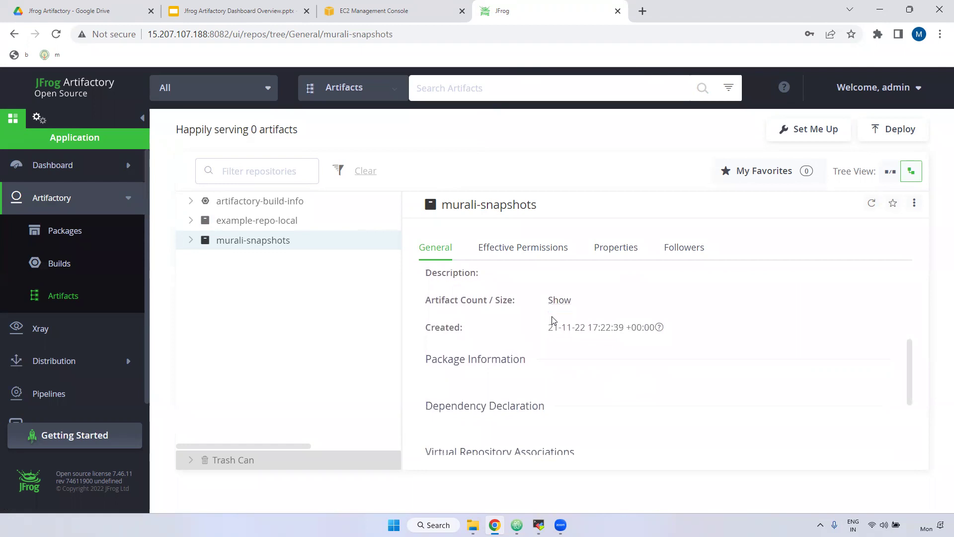
Reveal murali-snapshots' artifact count and size, 0 / 0 bytes, and check its creation date
{"action": "left_click", "coordinate": [566, 303]}
{"action": "left_click_drag", "start_coordinate": [551, 301], "coordinate": [598, 305]}
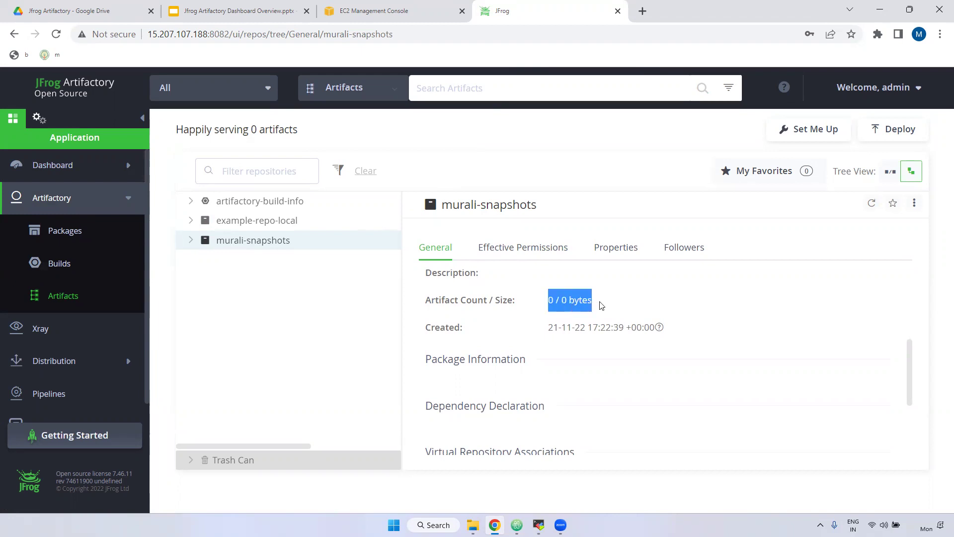
{"action": "triple_click", "coordinate": [557, 304]}
{"action": "left_click_drag", "start_coordinate": [545, 329], "coordinate": [672, 330]}
{"action": "scroll", "coordinate": [497, 390], "scroll_direction": "down", "scroll_amount": 4}
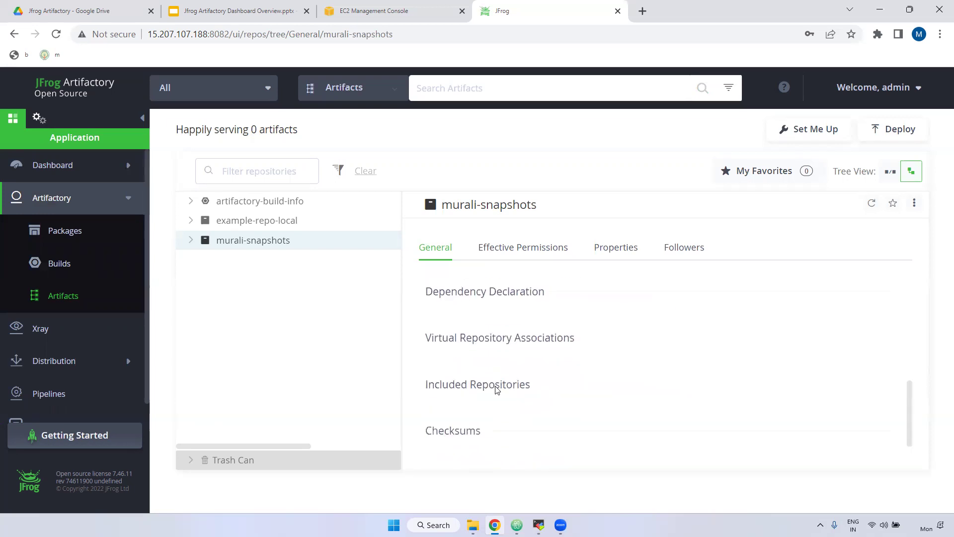
{"action": "scroll", "coordinate": [512, 413], "scroll_direction": "up", "scroll_amount": 10}
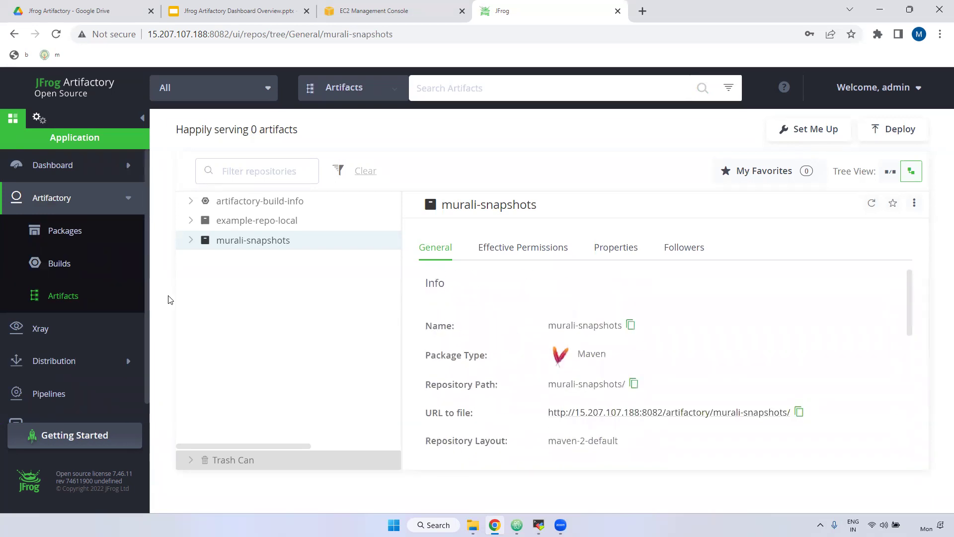
{"action": "left_click", "coordinate": [58, 333]}
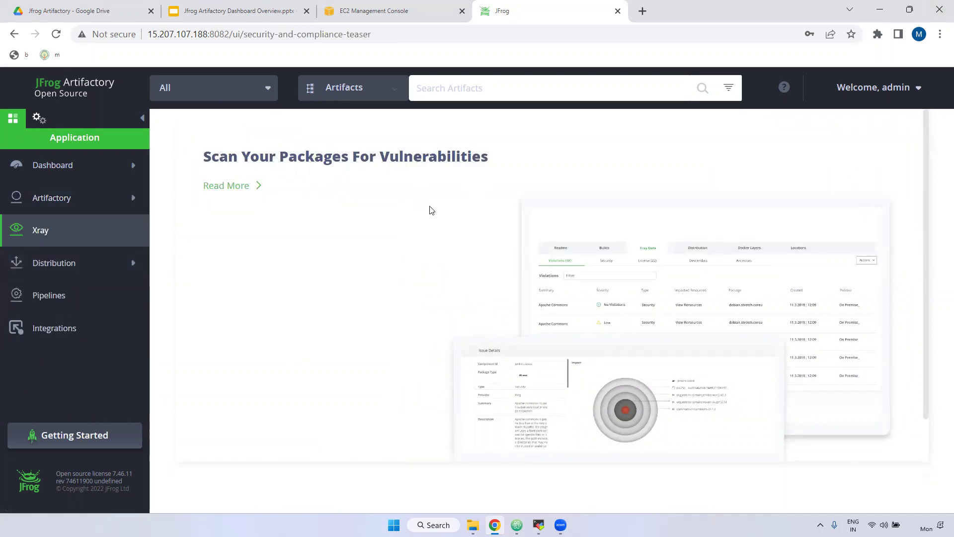
Browse Distribution's Release Bundles and Network Overview pages, then the Pipelines overview
{"action": "left_click_drag", "start_coordinate": [379, 157], "coordinate": [494, 161]}
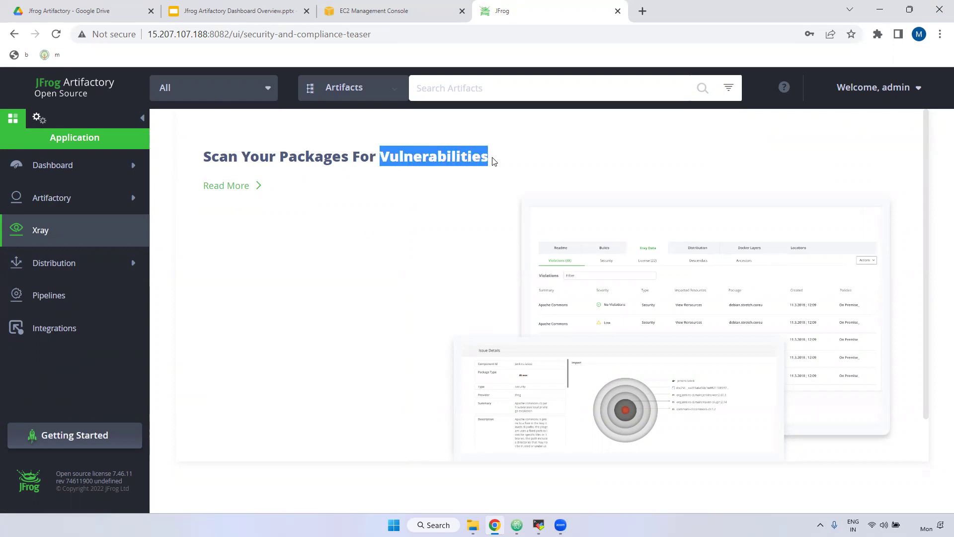
{"action": "left_click", "coordinate": [66, 268]}
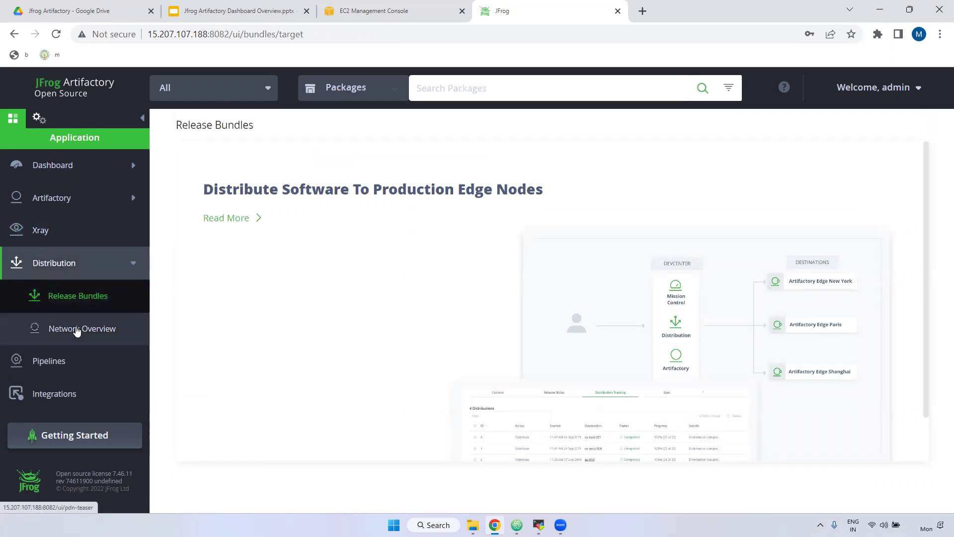
{"action": "left_click", "coordinate": [77, 331]}
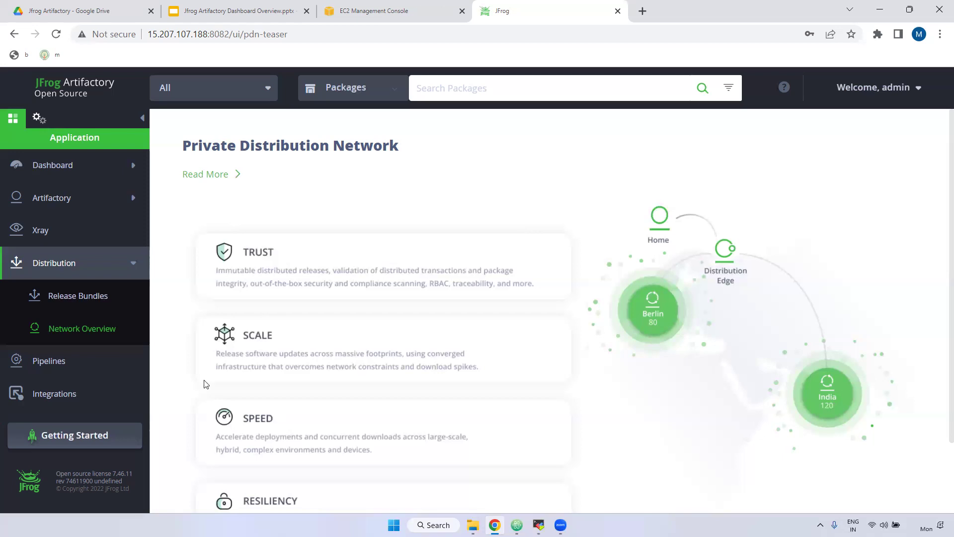
{"action": "left_click", "coordinate": [83, 365]}
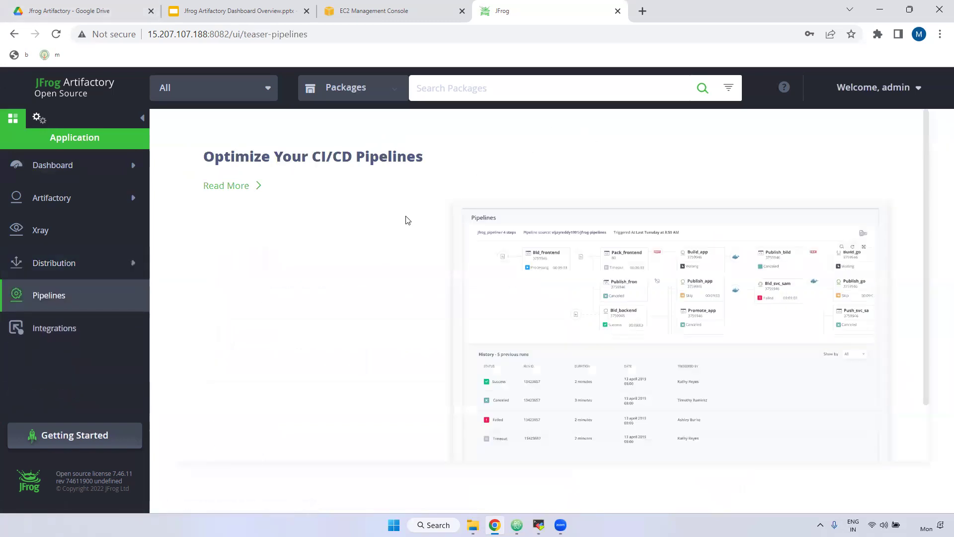
Browse the Integrations cards (Jetbrains, VS Code, Docker Desktop, JFrog CLI, GitHub Actions), then open the Welcome, admin menu
{"action": "left_click", "coordinate": [50, 339]}
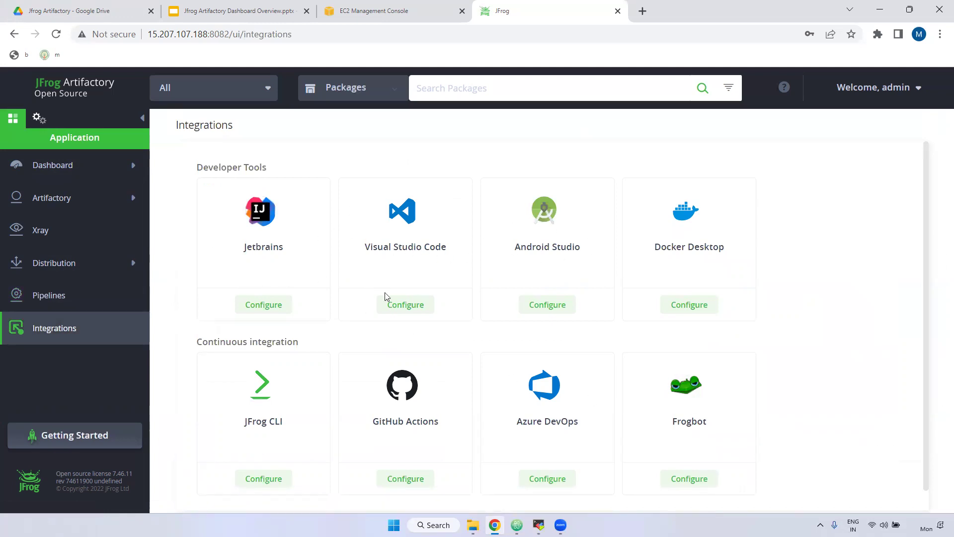
{"action": "scroll", "coordinate": [423, 323], "scroll_direction": "down", "scroll_amount": 1}
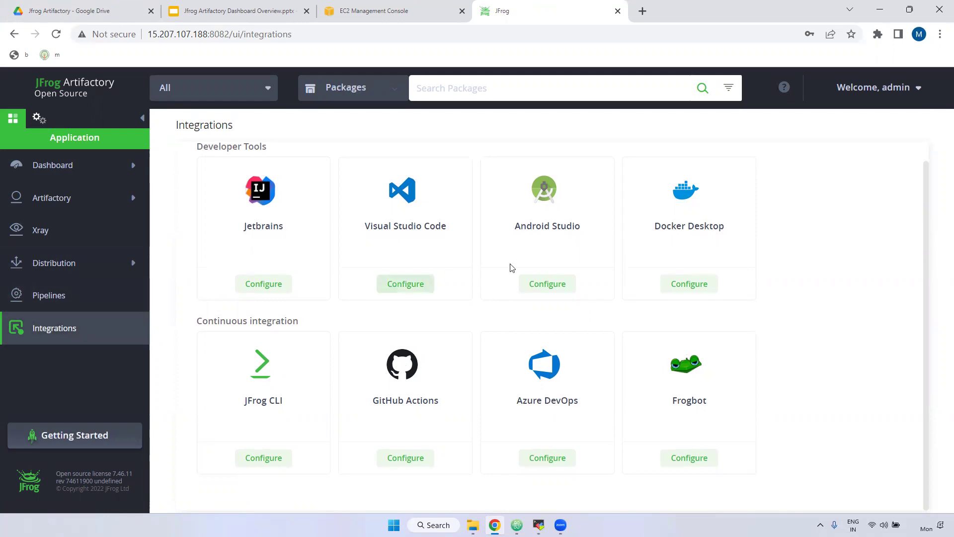
{"action": "left_click", "coordinate": [910, 90]}
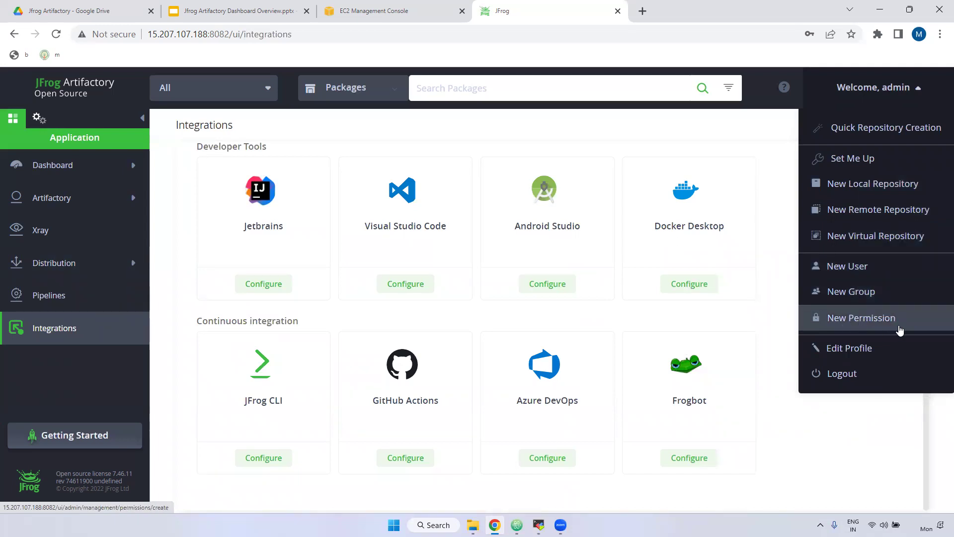
Unlock the admin User Profile with the account password and look over its fields
{"action": "left_click", "coordinate": [867, 348]}
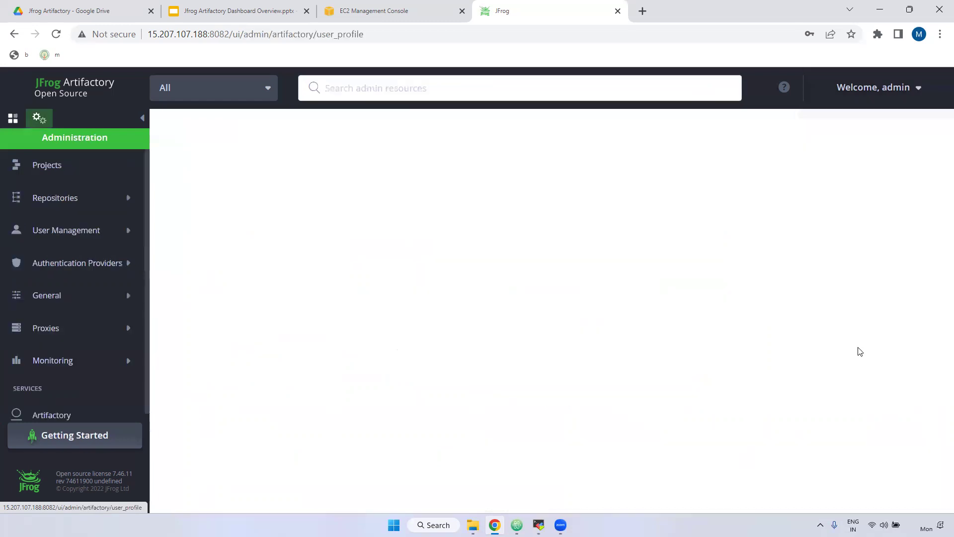
{"action": "left_click", "coordinate": [258, 212]}
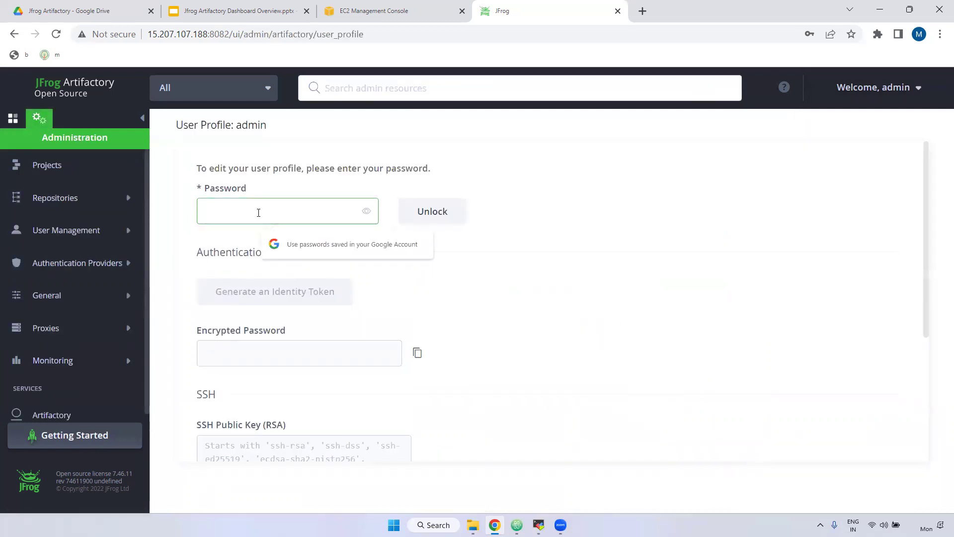
{"action": "type", "text": "pa"}
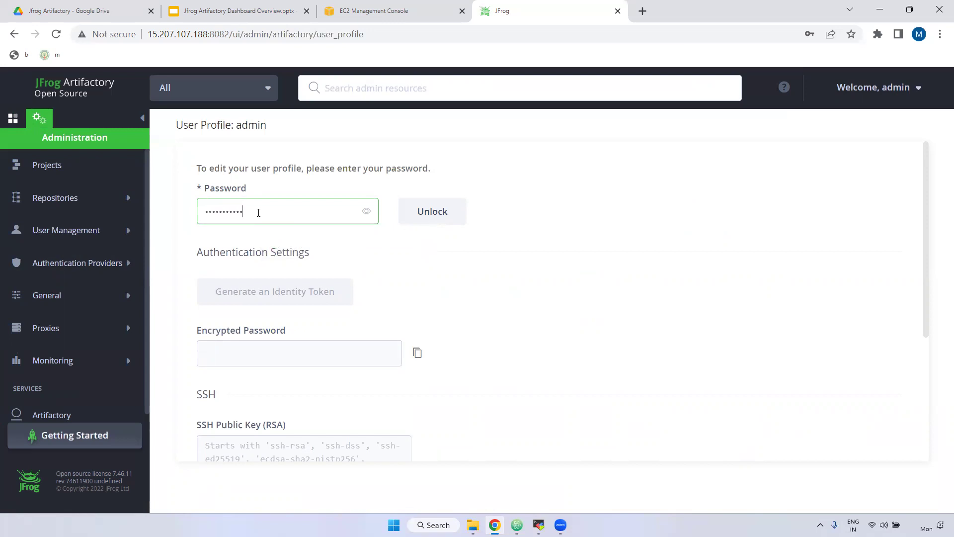
{"action": "left_click", "coordinate": [461, 212]}
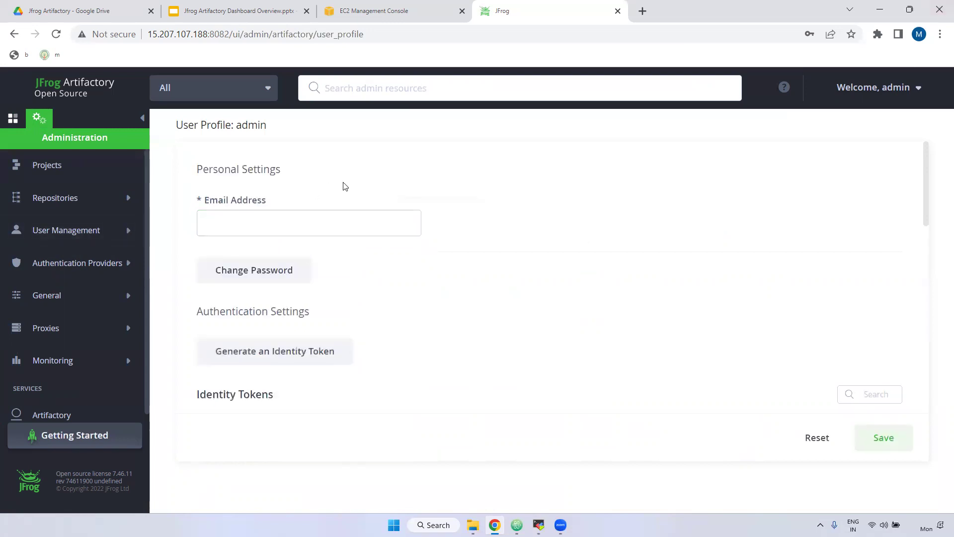
{"action": "left_click", "coordinate": [250, 226]}
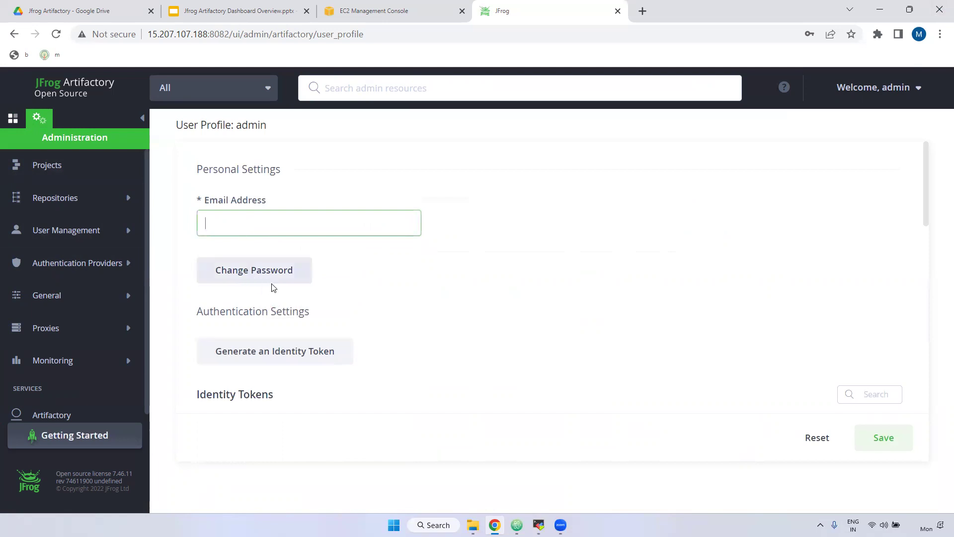
{"action": "scroll", "coordinate": [290, 297], "scroll_direction": "down", "scroll_amount": 1}
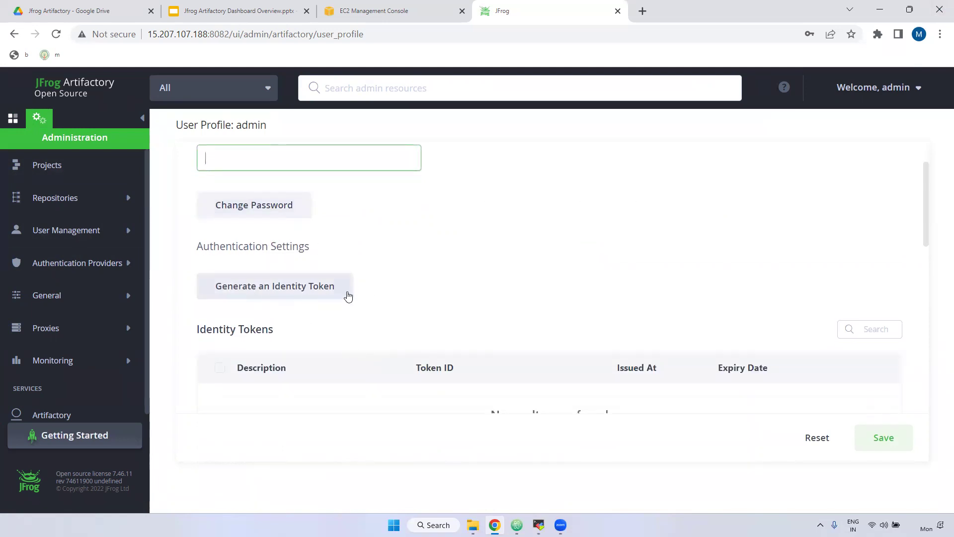
{"action": "scroll", "coordinate": [348, 297], "scroll_direction": "down", "scroll_amount": 2}
{"action": "scroll", "coordinate": [368, 263], "scroll_direction": "up", "scroll_amount": 2}
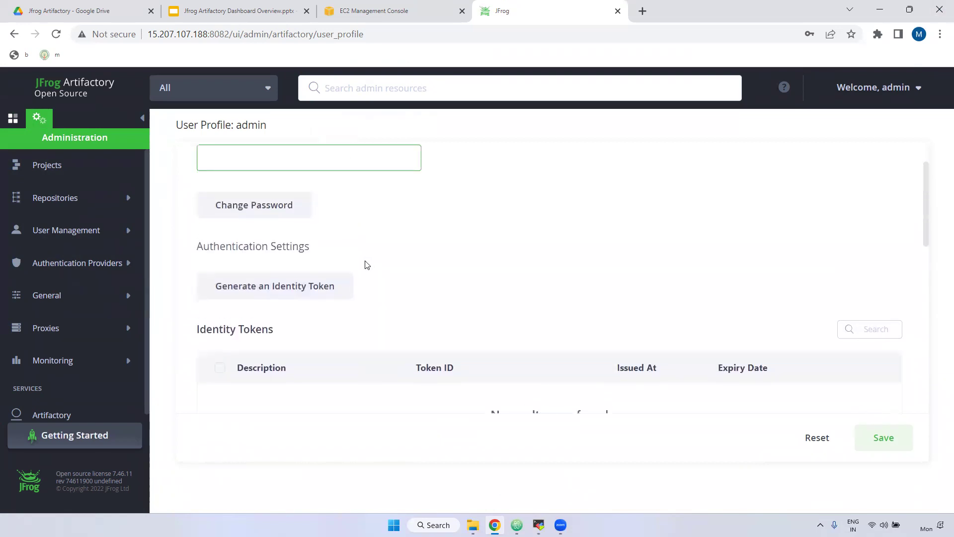
{"action": "left_click", "coordinate": [204, 274]}
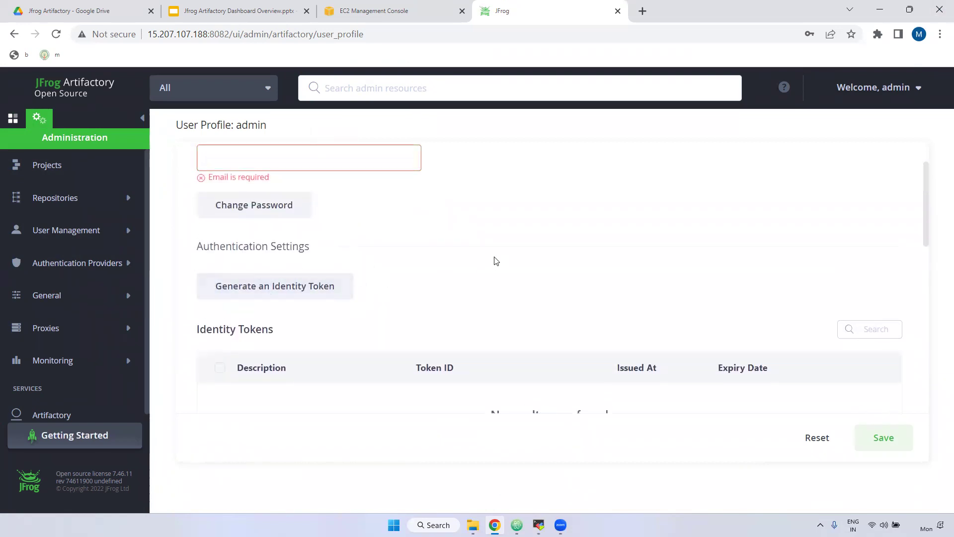
{"action": "scroll", "coordinate": [490, 260], "scroll_direction": "up", "scroll_amount": 1}
Present the Thank You slide (slide 3) full screen in Google Slides
{"action": "left_click", "coordinate": [241, 9]}
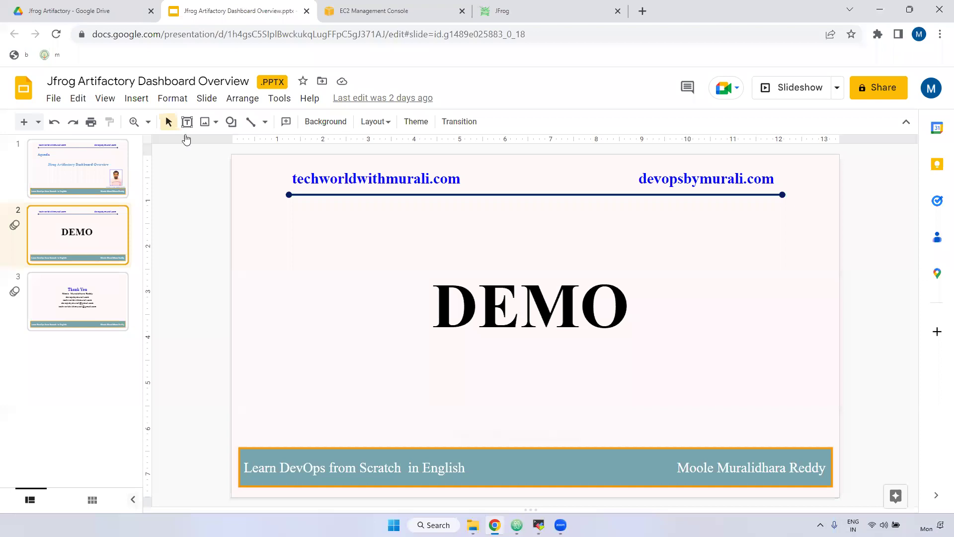
{"action": "left_click", "coordinate": [98, 293]}
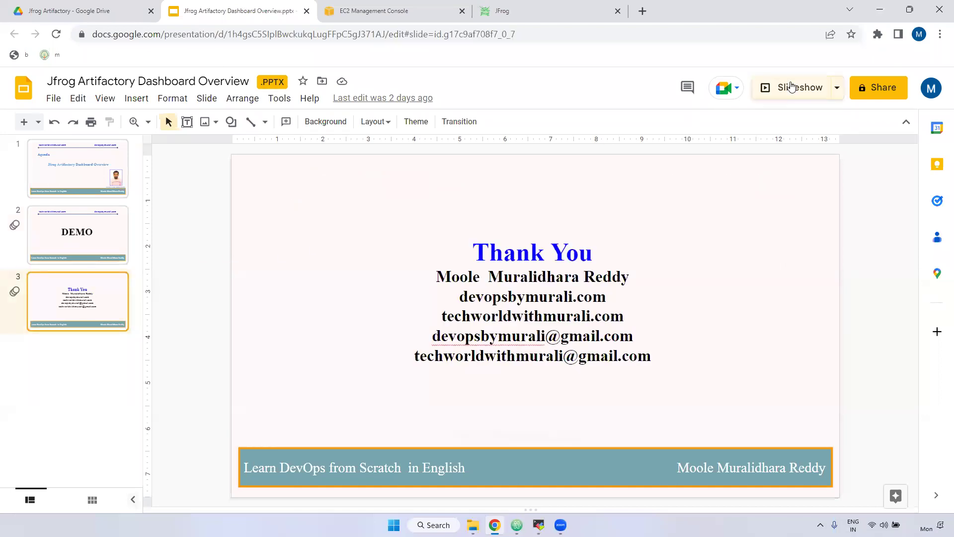
{"action": "left_click", "coordinate": [792, 87]}
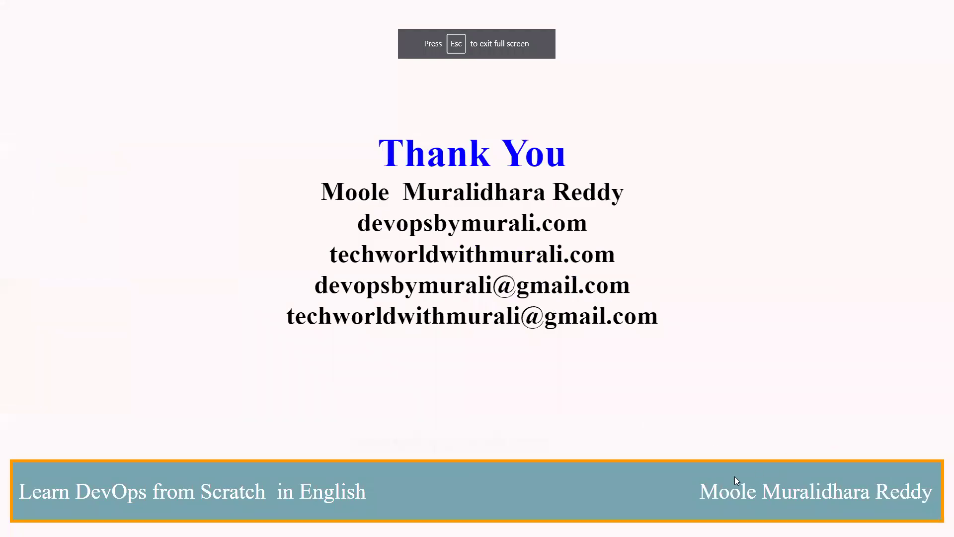